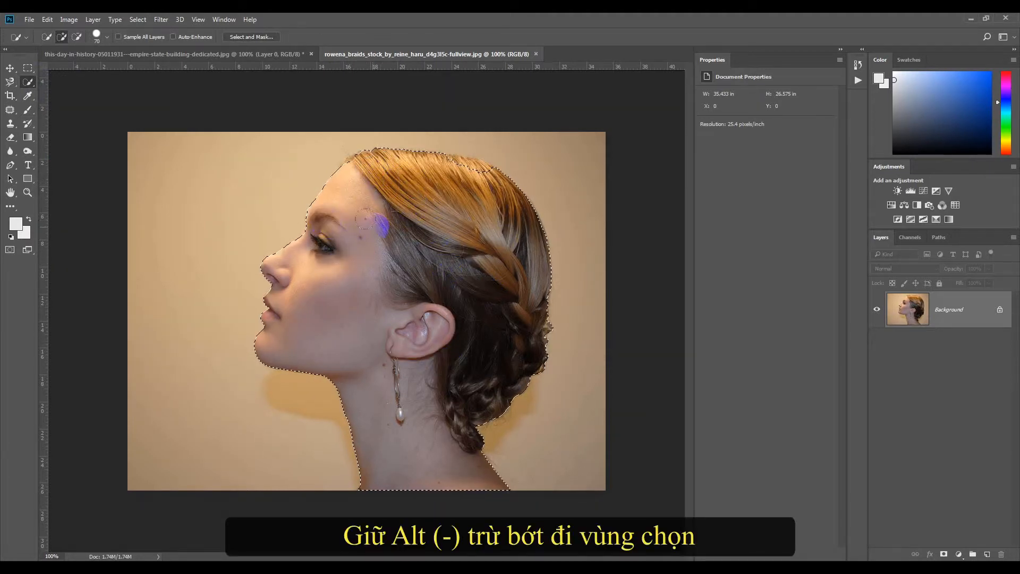
Step: Check and touch up the Quick Selection outline around the woman's face, hair and braids
scroll(398, 277, "up", 3)
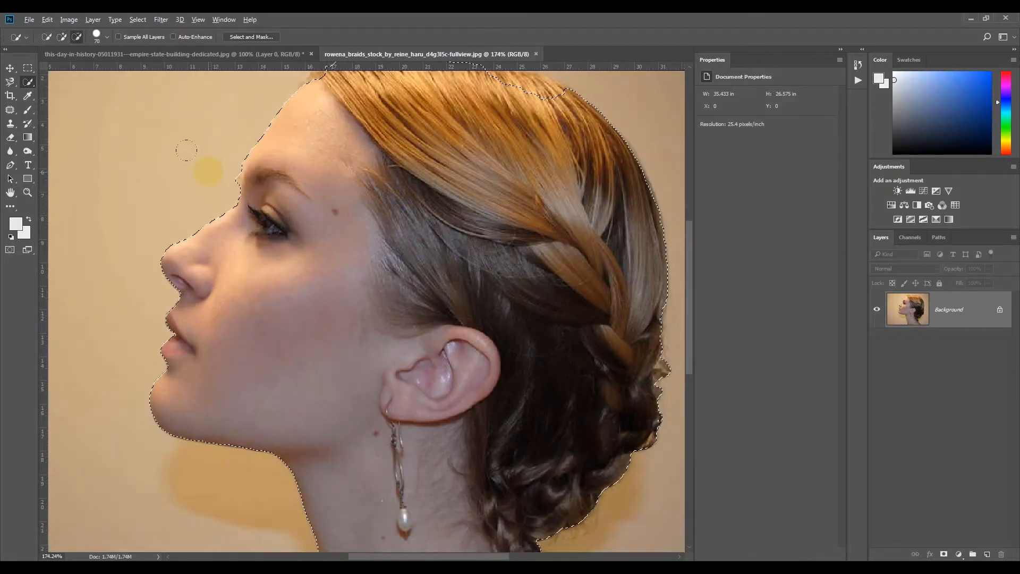
left_click_drag(417, 183, 306, 297)
left_click_drag(229, 215, 431, 225)
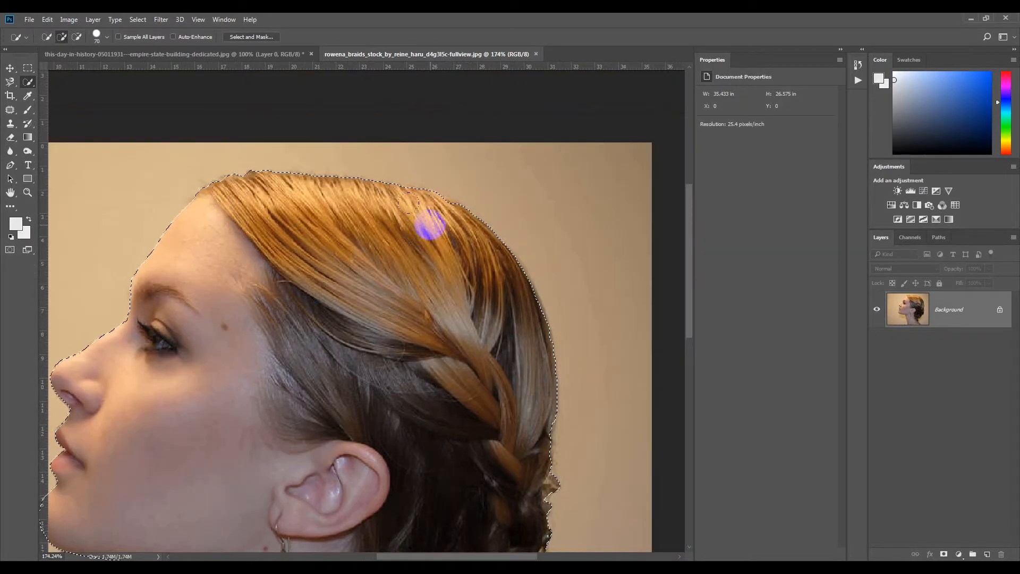
left_click_drag(494, 478, 523, 314)
scroll(524, 314, "down", 3)
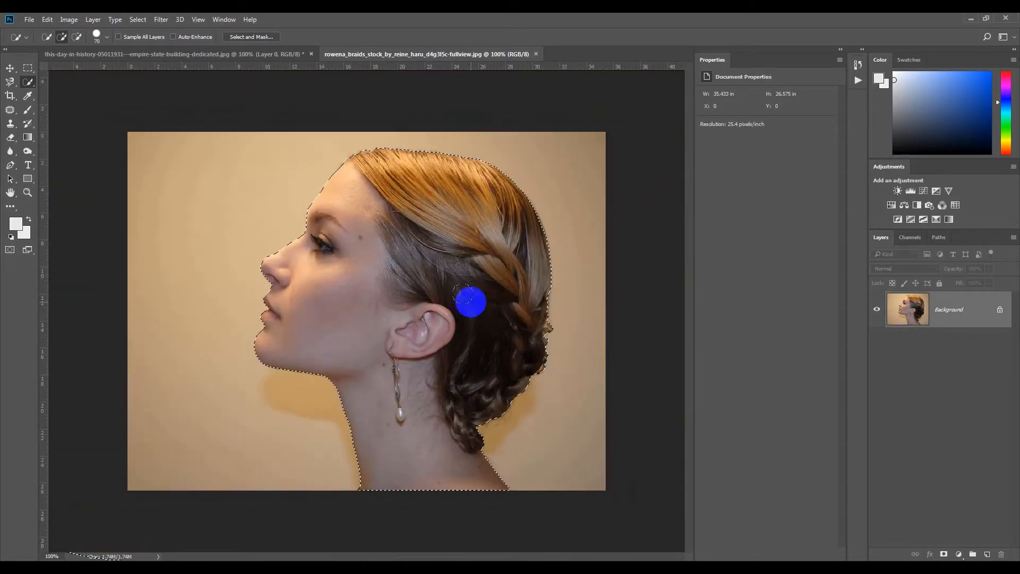
Step: Open Select and Mask for the woman's selection and preview it On Black at 80% opacity
left_click(267, 38)
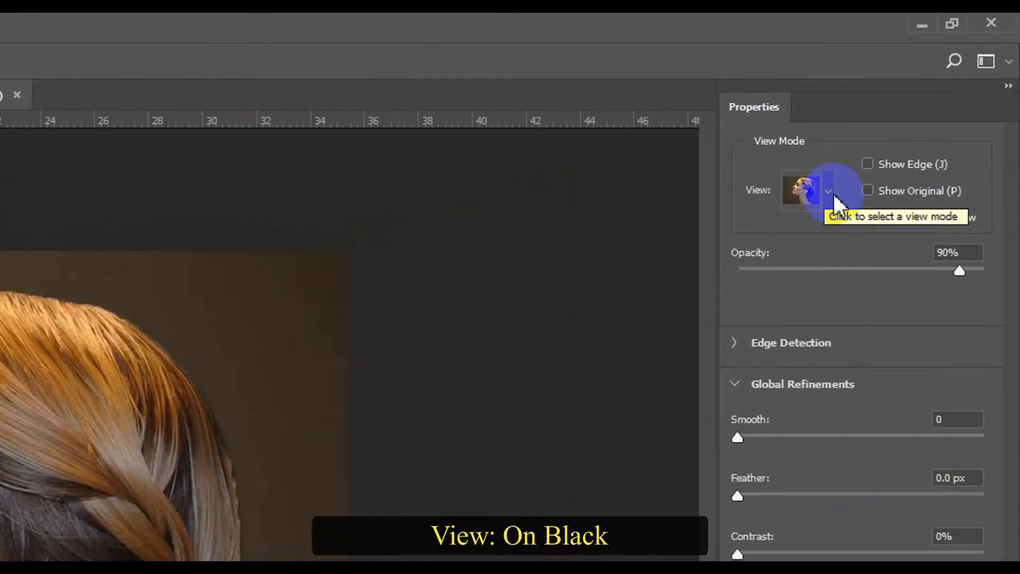
left_click(925, 103)
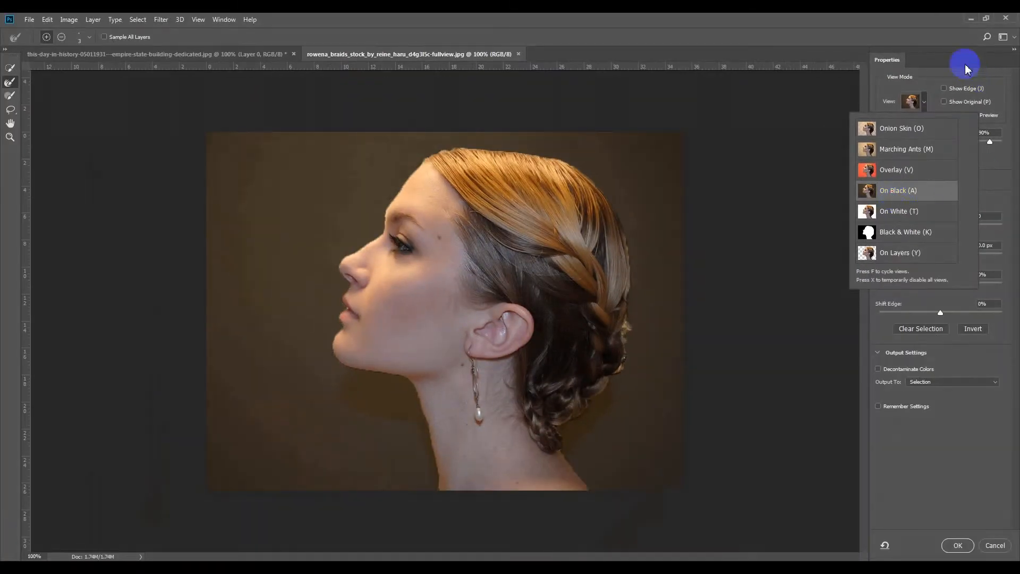
left_click(966, 68)
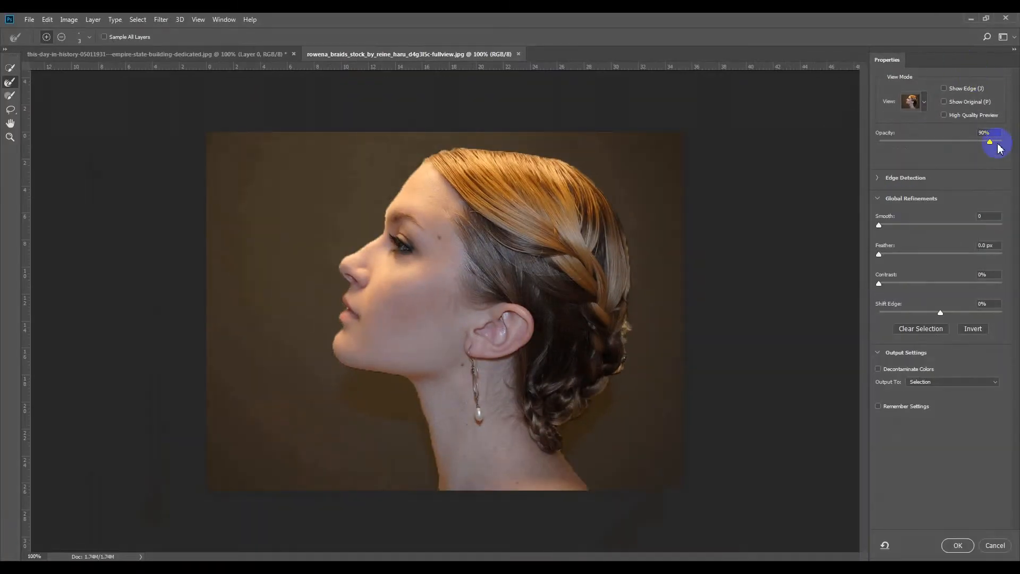
left_click_drag(992, 145, 978, 143)
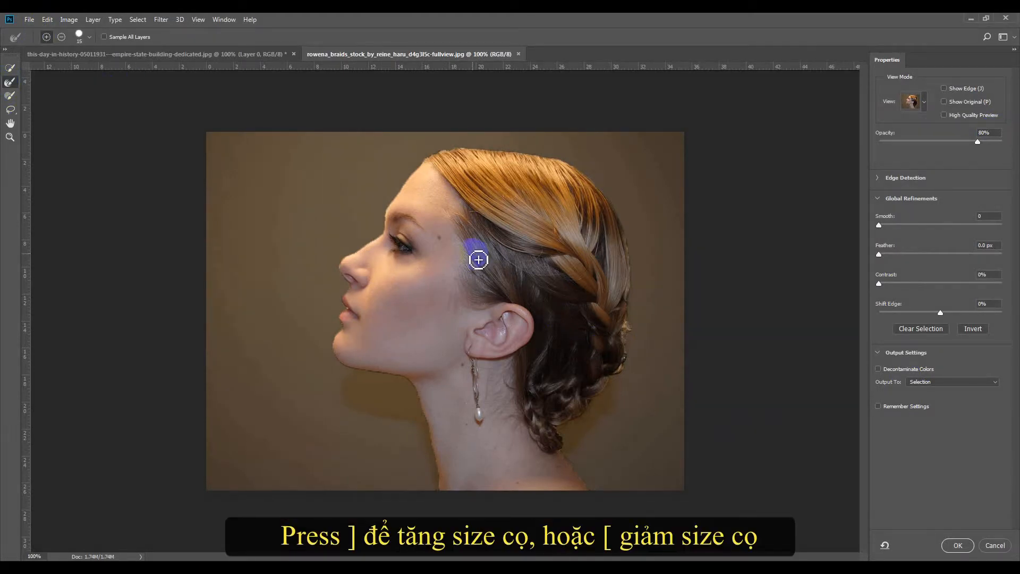
Step: Remove the leftover background fringe along the jaw, neck, chin and lips with a smaller Refine Edge Brush in subtract mode
scroll(470, 299, "up", 2)
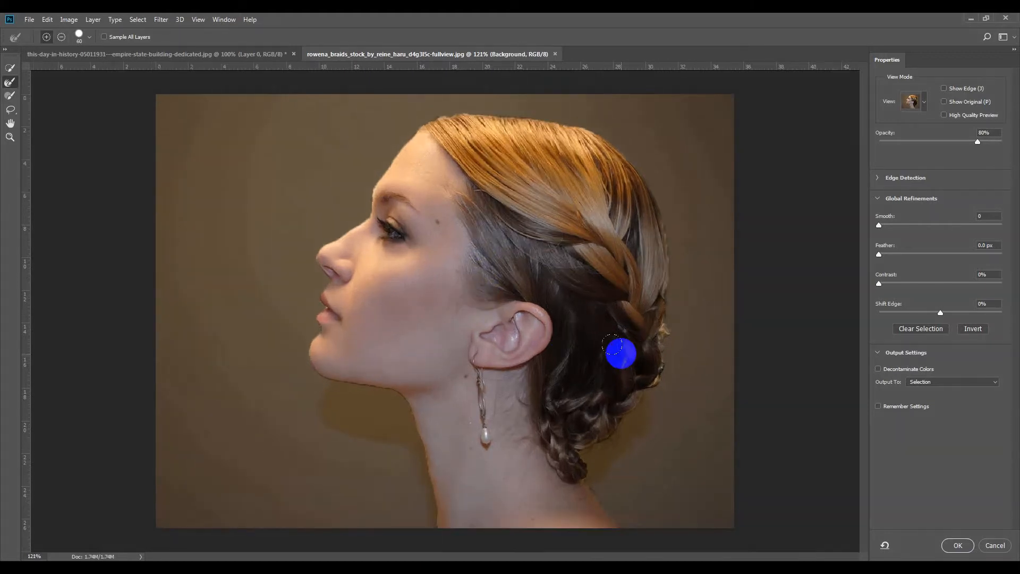
key("[")
key("[")
key("[")
scroll(406, 427, "up", 7)
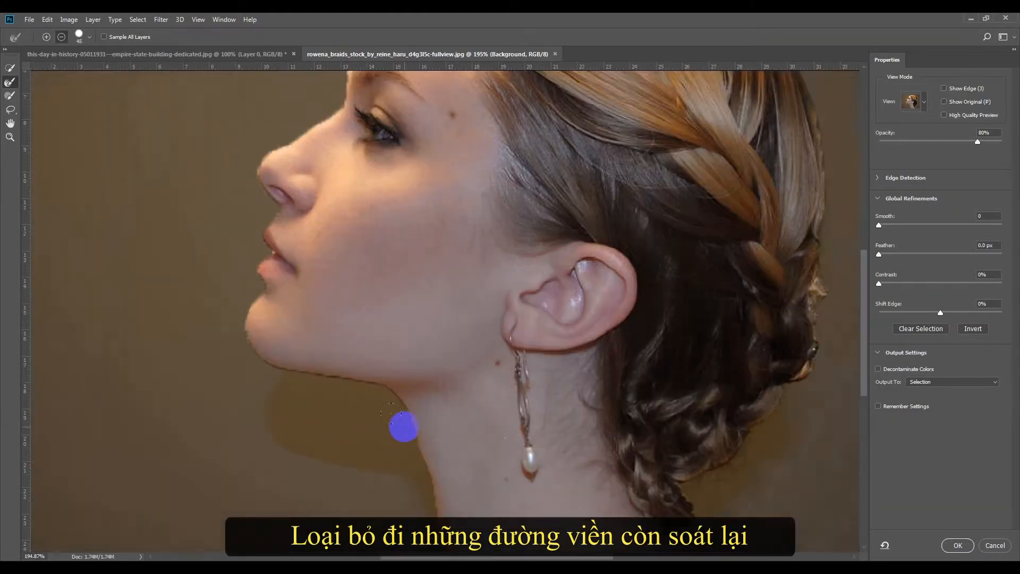
mouse_move(365, 382)
left_mouse_down()
mouse_move(267, 363)
mouse_move(266, 373)
mouse_move(382, 387)
mouse_move(430, 474)
mouse_move(453, 547)
left_mouse_up()
scroll(245, 214, "up", 13)
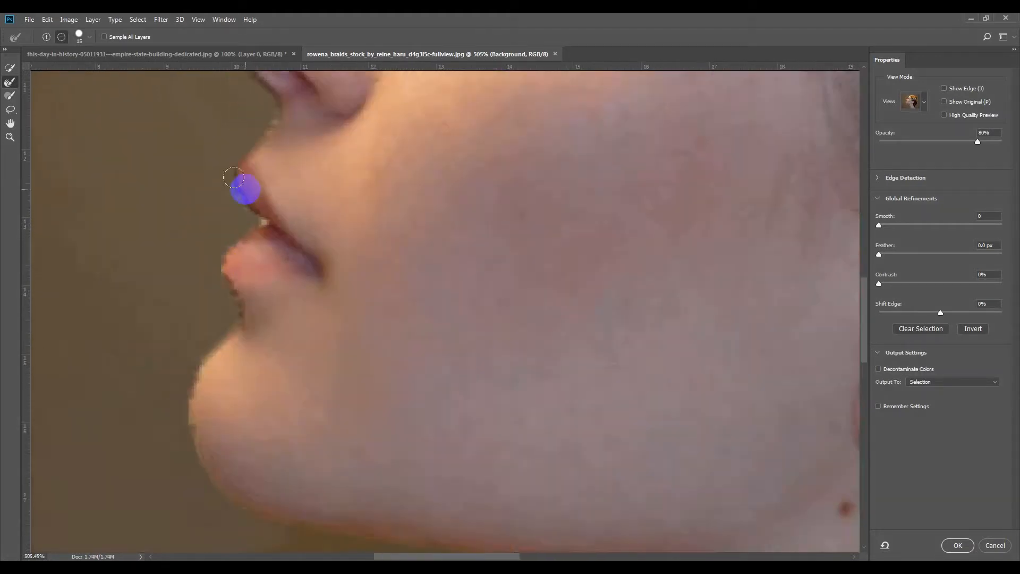
scroll(496, 298, "down", 20)
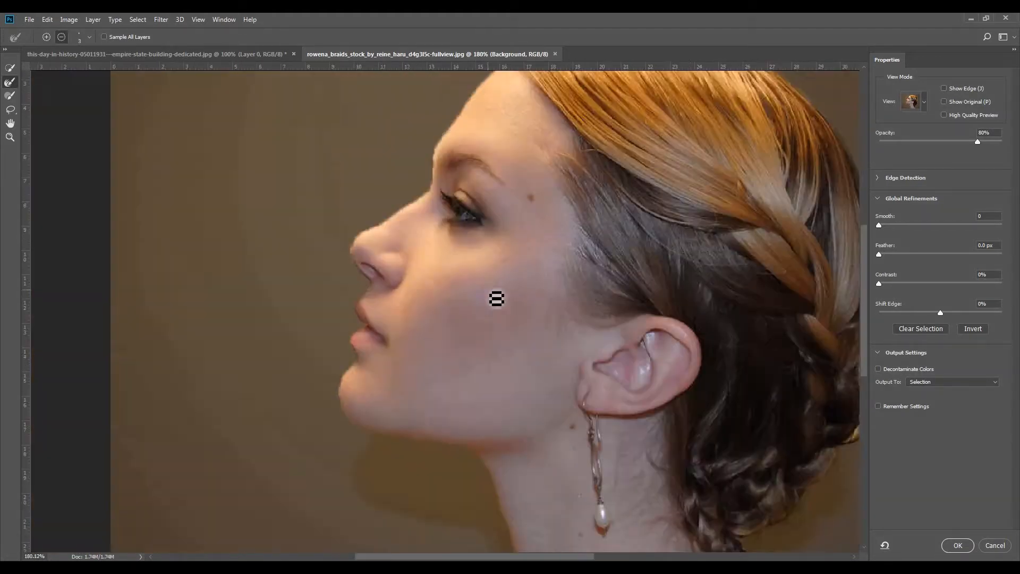
scroll(722, 335, "up", 4)
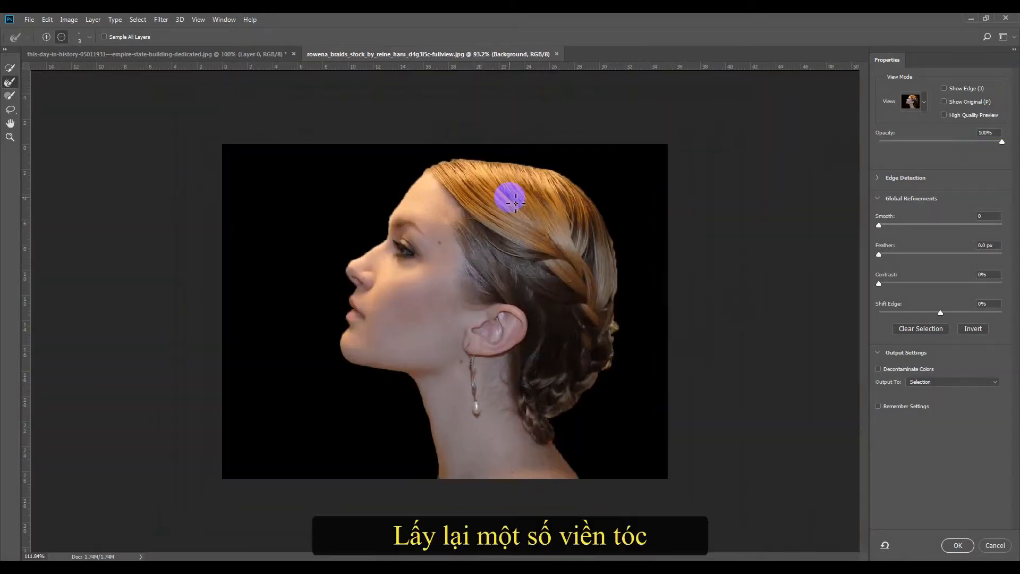
Step: Recover fine hair strands along the crown, back of the head and braids with the Refine Edge Brush in add mode
scroll(512, 200, "up", 5)
mouse_move(442, 223)
left_mouse_down()
mouse_move(385, 246)
mouse_move(436, 218)
mouse_move(548, 221)
mouse_move(457, 217)
left_mouse_up()
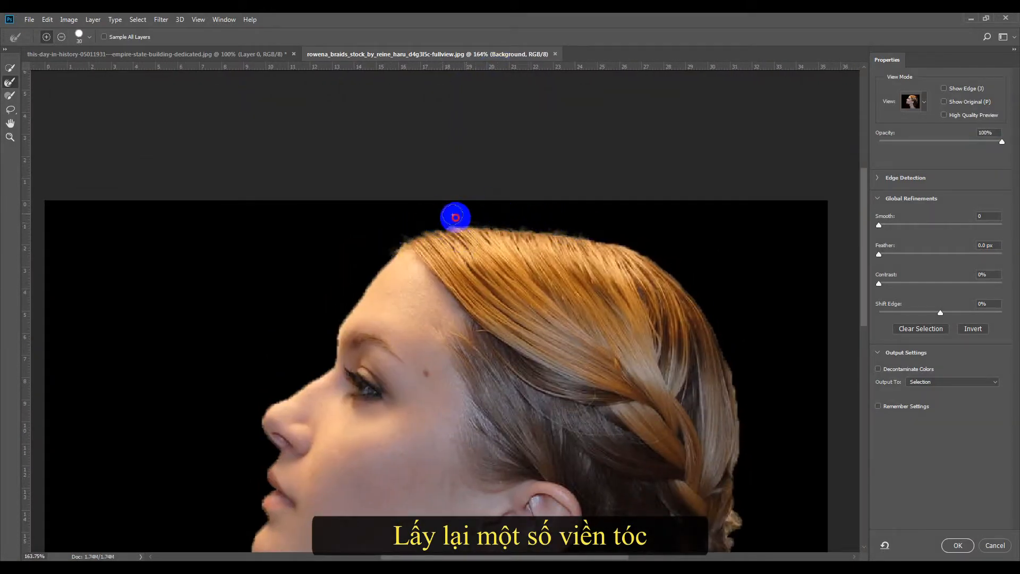
scroll(749, 373, "down", 1)
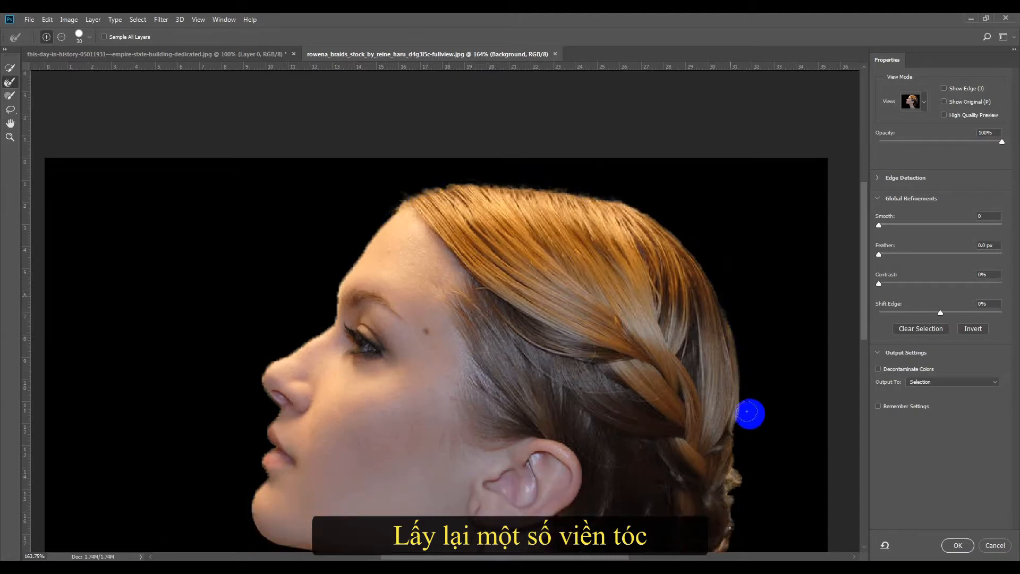
left_click_drag(760, 496, 614, 314)
mouse_move(526, 534)
left_mouse_down()
mouse_move(487, 495)
mouse_move(632, 521)
left_mouse_up()
scroll(553, 499, "down", 5)
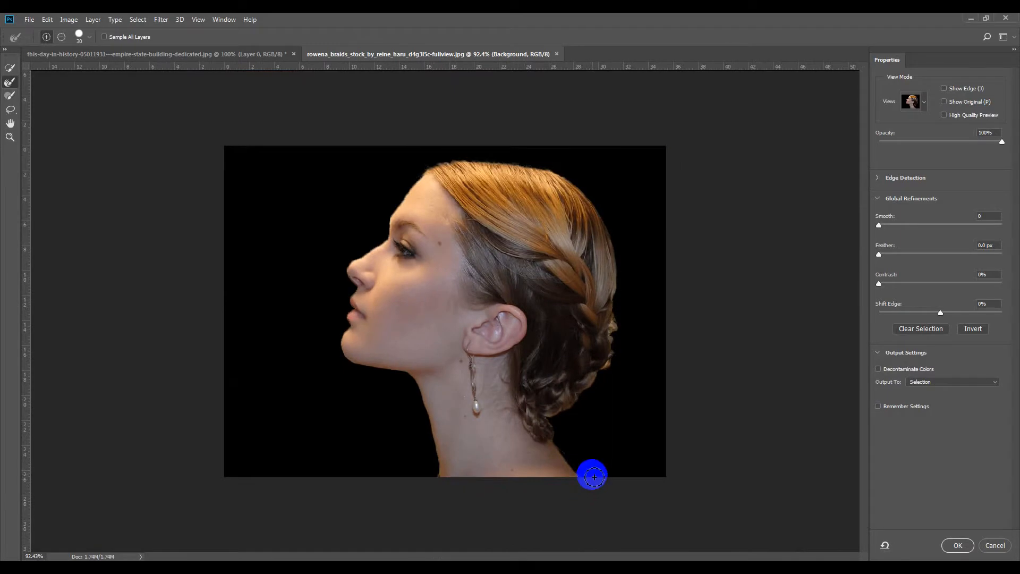
Step: Output the refined selection of the woman as a Layer Mask
left_click(914, 383)
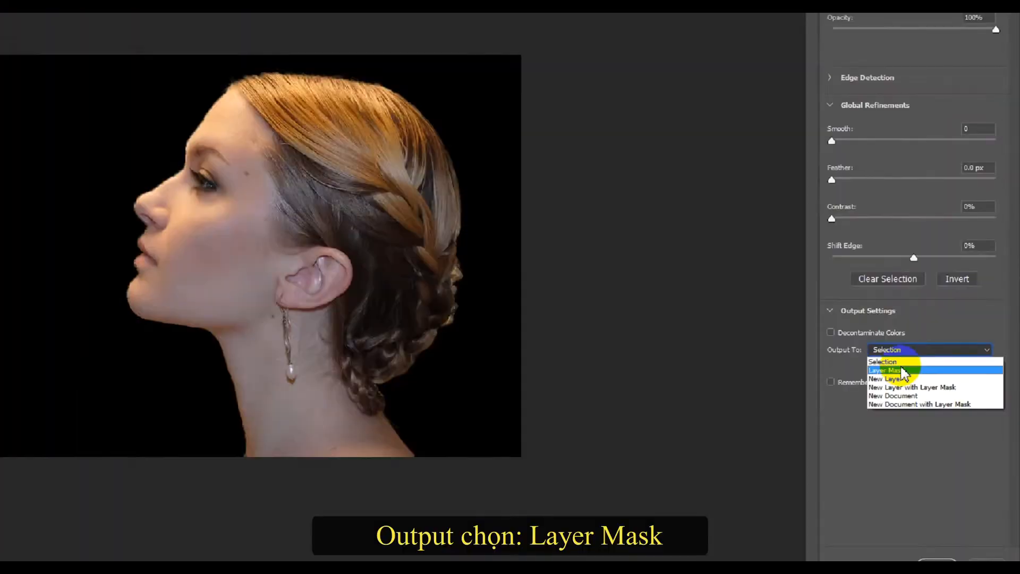
left_click(842, 316)
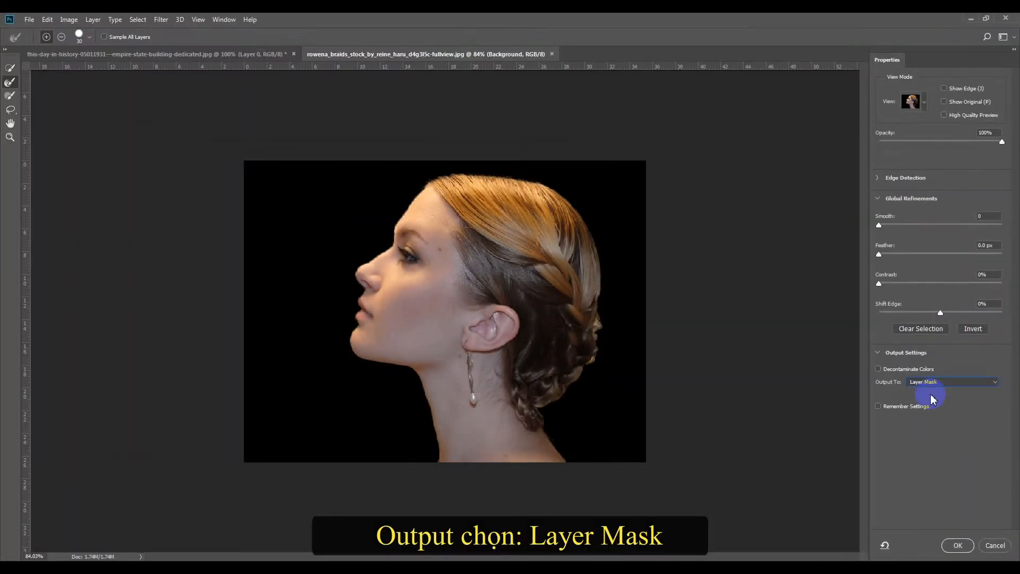
left_click(956, 546)
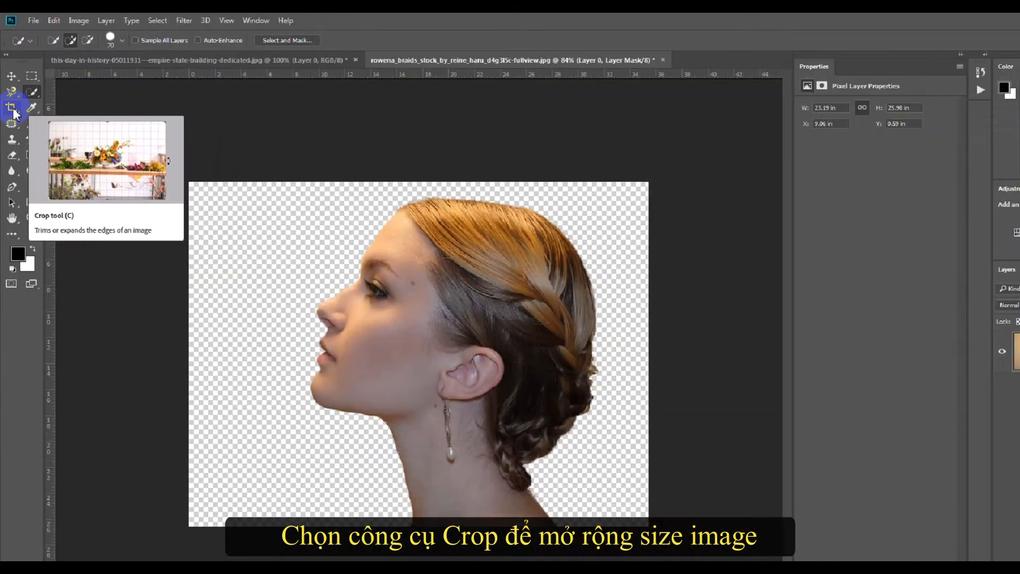
Step: Expand the canvas beyond both sides and the upper edge of the portrait with the Crop tool
left_click(13, 110)
left_click_drag(547, 312, 596, 311)
left_click_drag(139, 311, 102, 312)
left_click_drag(375, 160, 385, 136)
key("Return")
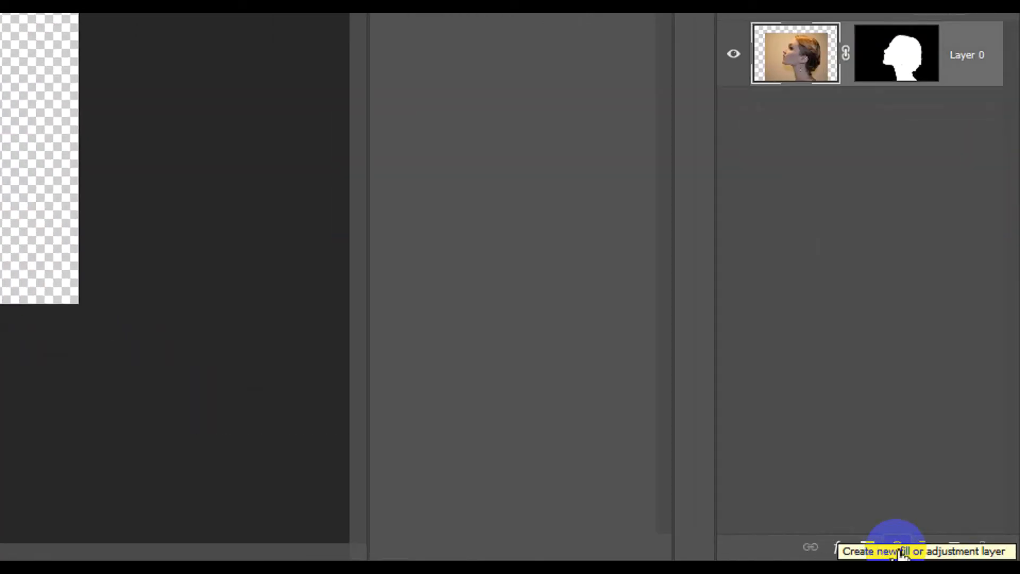
Step: Add a Solid Color fill layer in white (fff) and place it beneath the masked portrait layer
left_click(899, 550)
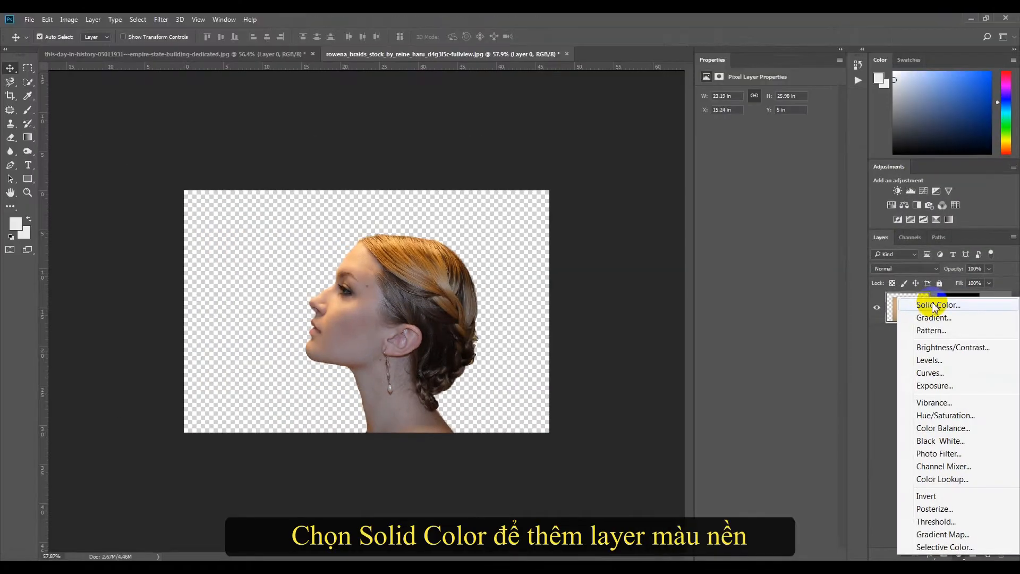
left_click(934, 306)
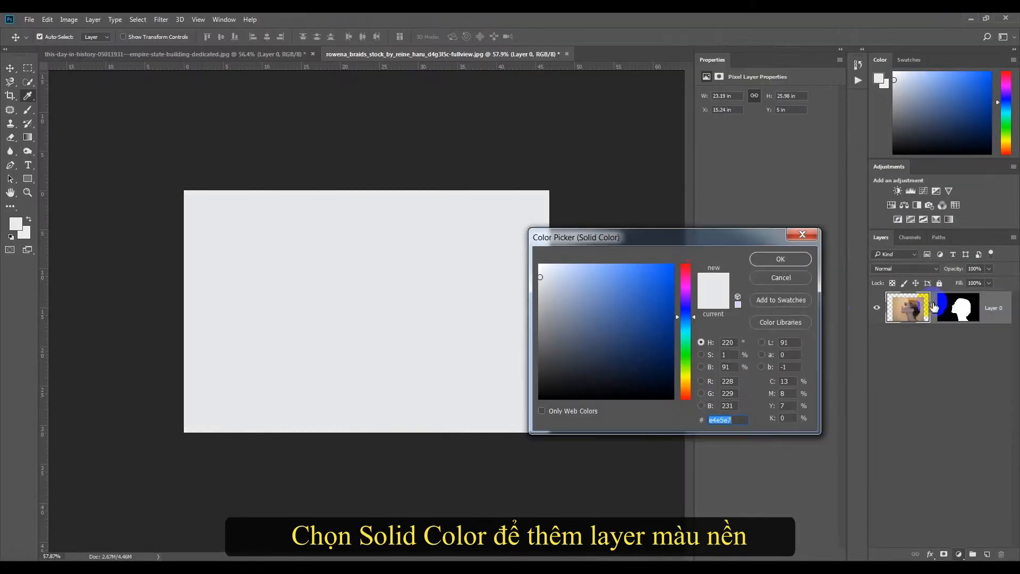
type("fff")
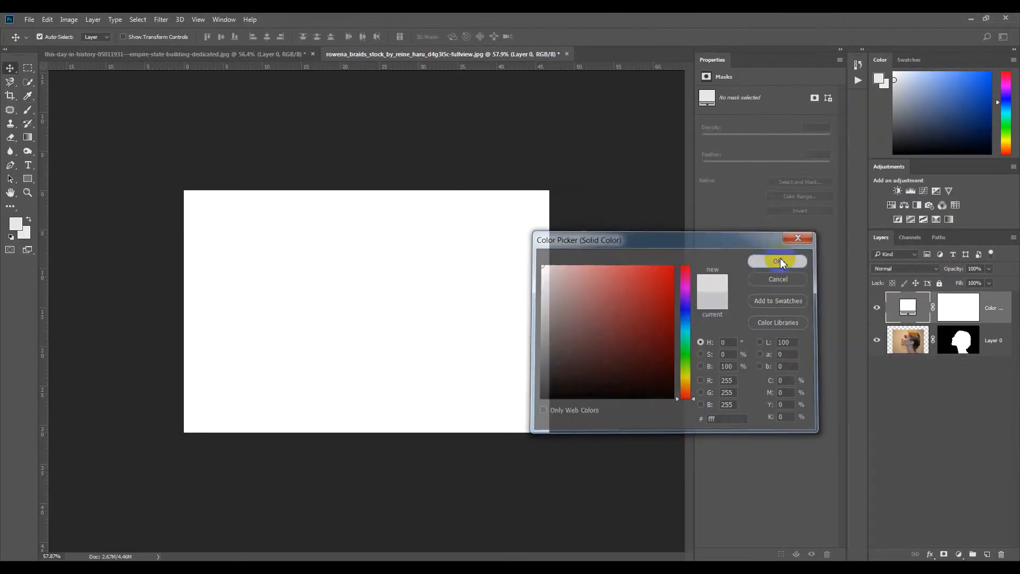
left_click(542, 135)
left_click_drag(907, 308, 905, 374)
left_click_drag(905, 373, 905, 373)
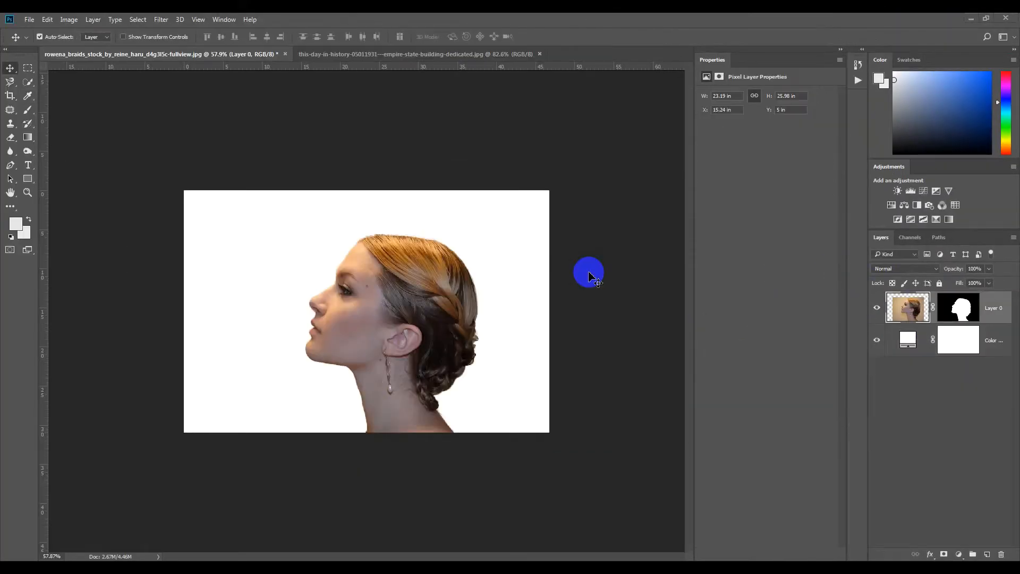
Step: Unlock the Background layer of the Empire State Building photo and bring it into the portrait document as the uppermost layer
left_click(387, 55)
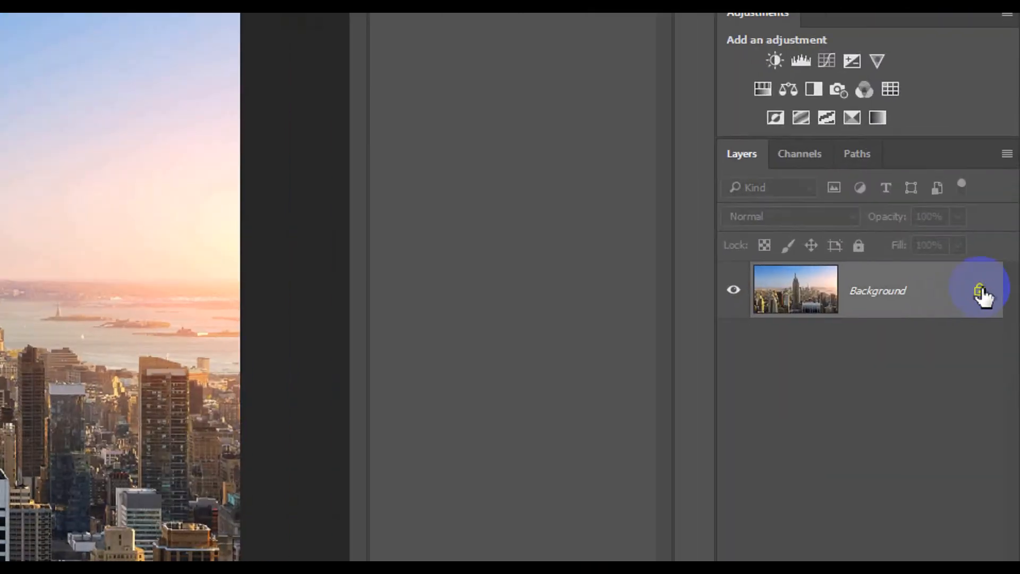
left_click(1000, 305)
left_click_drag(185, 113, 384, 340)
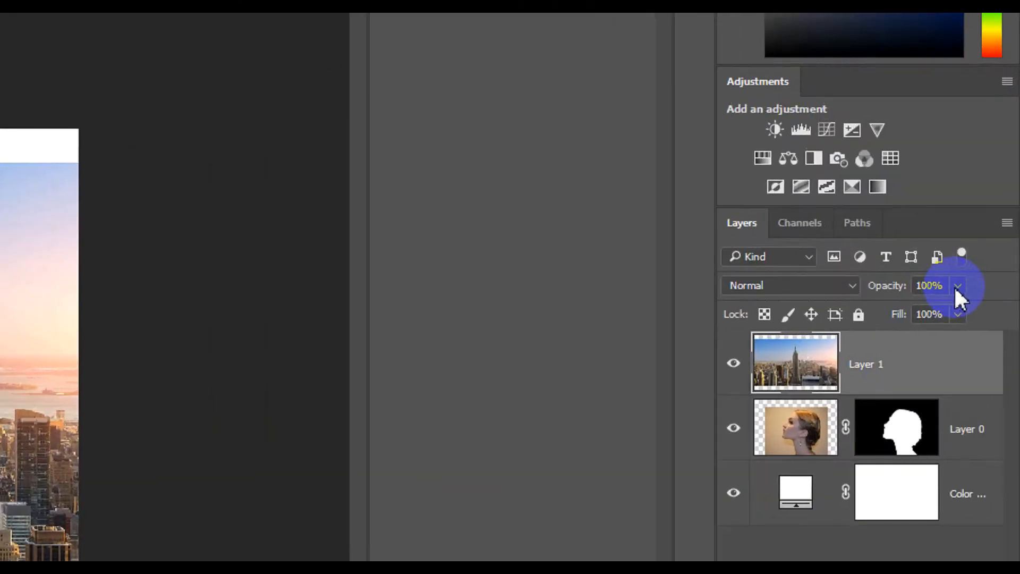
Step: Lower the skyline layer's opacity to 73% and scale it up to about 119% with Free Transform
left_click(988, 269)
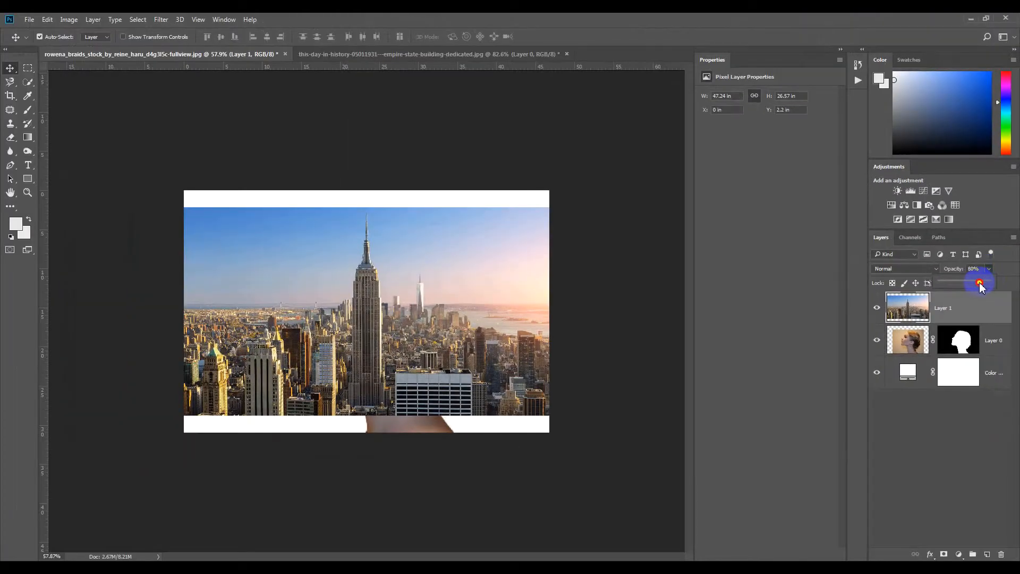
left_click_drag(986, 274, 977, 288)
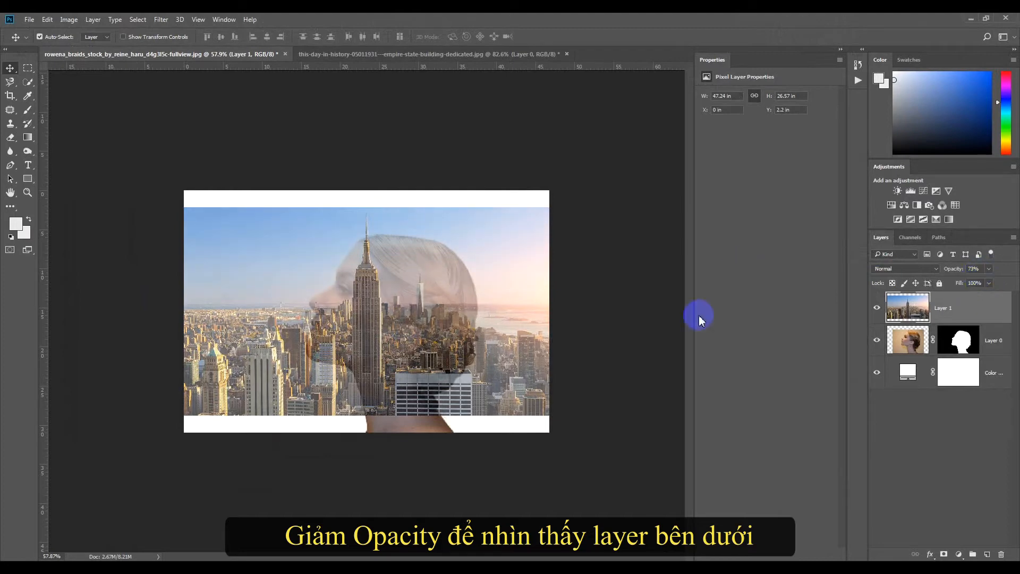
key("ctrl+t")
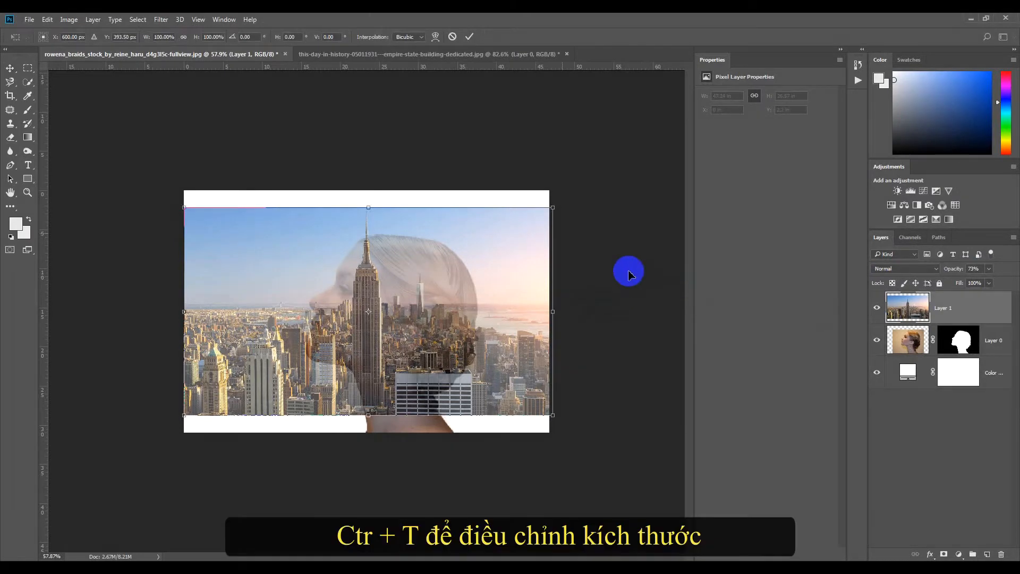
left_click_drag(555, 207, 588, 180)
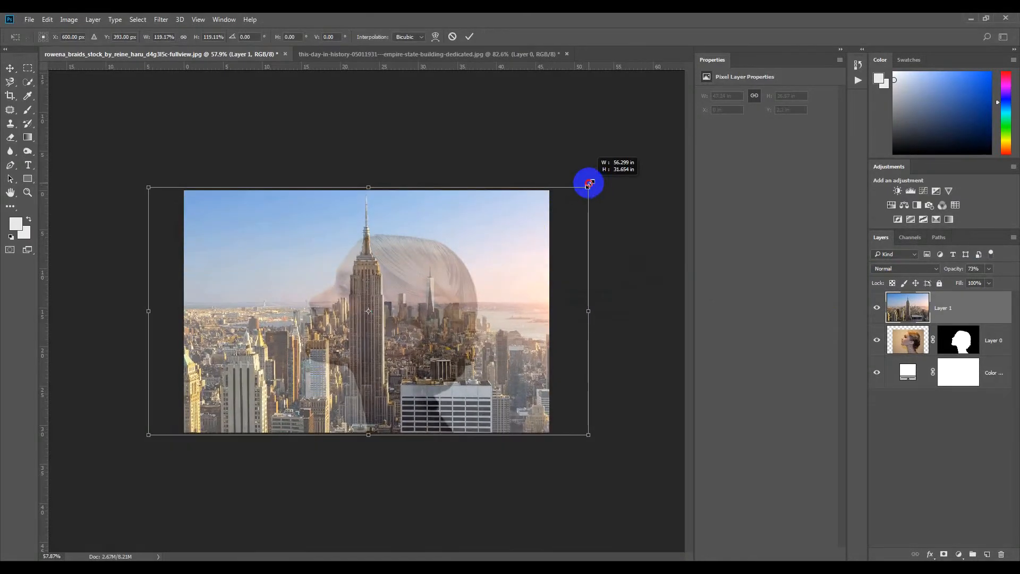
key("Return")
Step: Reduce the skyline to about 41 by 26 in, position its tower within the woman's head, and clip the layer to the portrait layer
left_click_drag(388, 352, 428, 365)
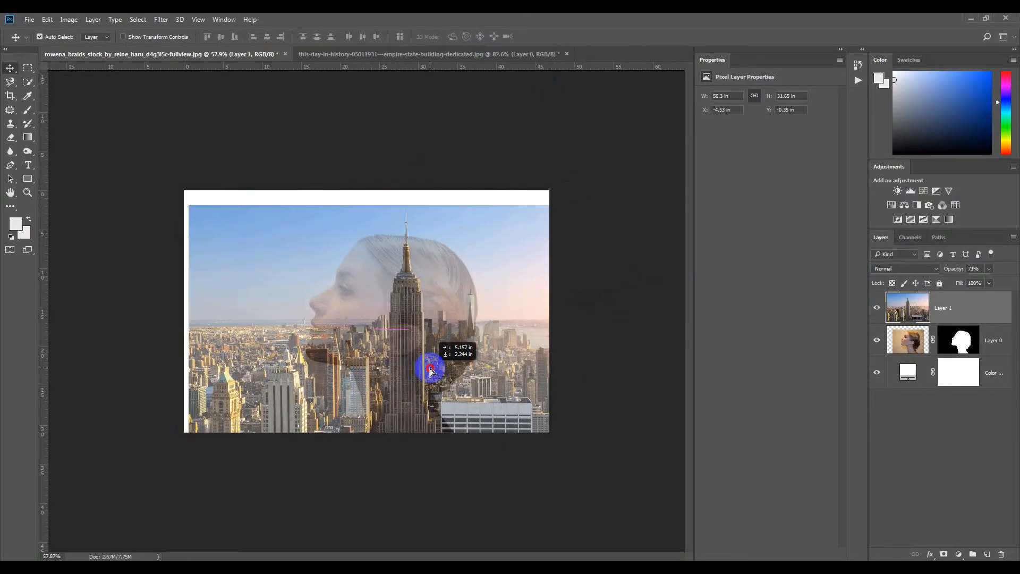
key("ctrl+t")
left_click_drag(627, 212, 575, 238)
left_click_drag(428, 321, 430, 315)
left_click_drag(574, 232, 565, 238)
left_click_drag(467, 338, 469, 331)
left_click_drag(405, 413, 432, 426)
left_click(469, 36)
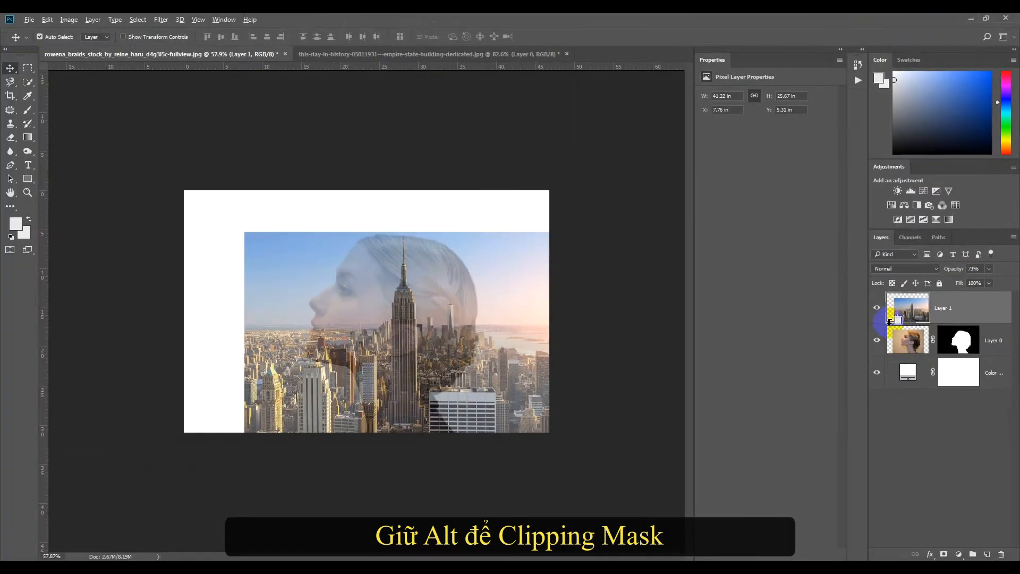
left_click(890, 320, "alt")
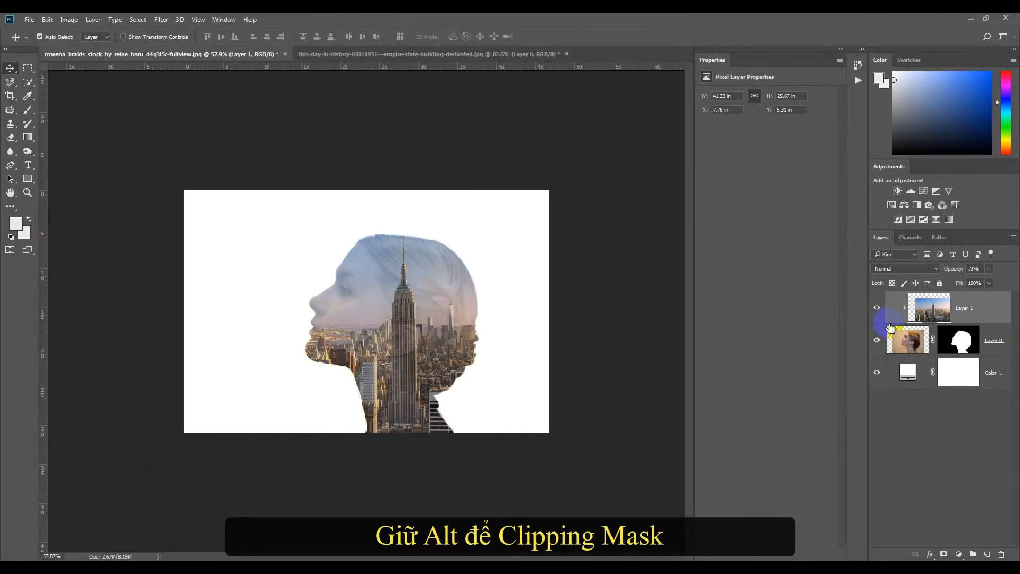
Step: Change the background Solid Color fill layer to blue 5a8ecd
left_click(912, 375)
double_click(912, 375)
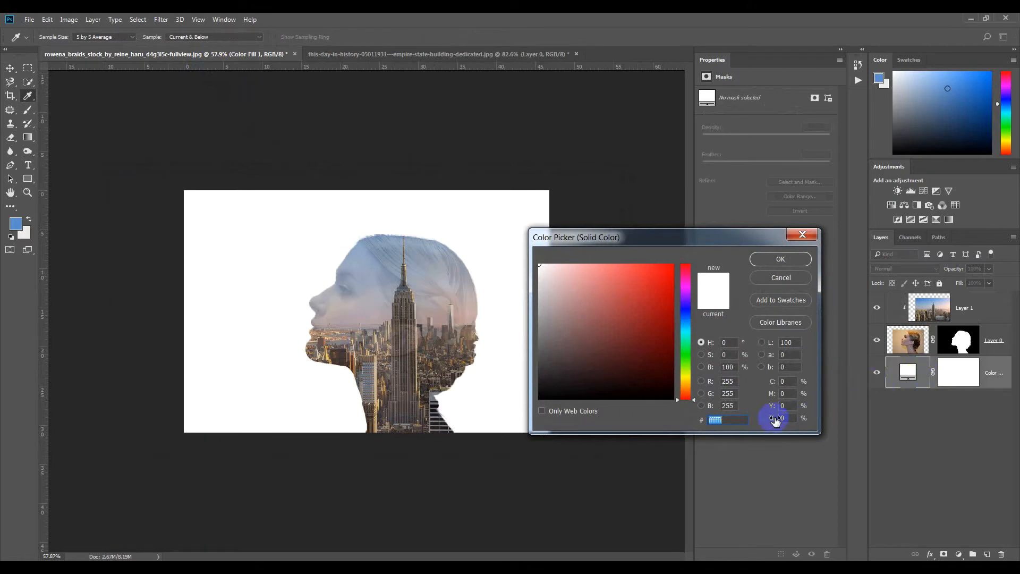
type("5a8ecd")
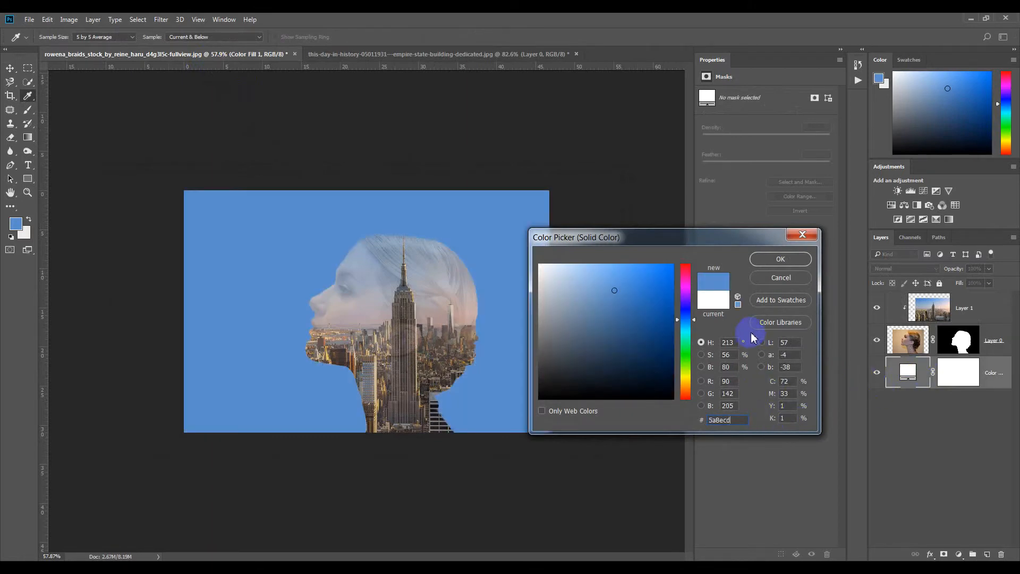
left_click(779, 259)
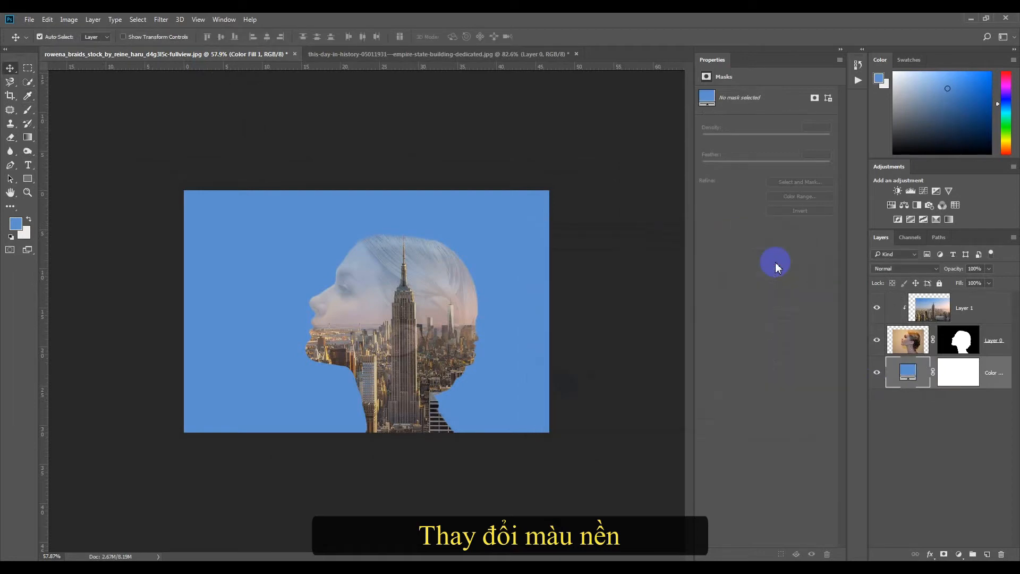
Step: Hide the skyline layer temporarily, desaturate the portrait image on its layer, and show the skyline again
left_click(879, 307)
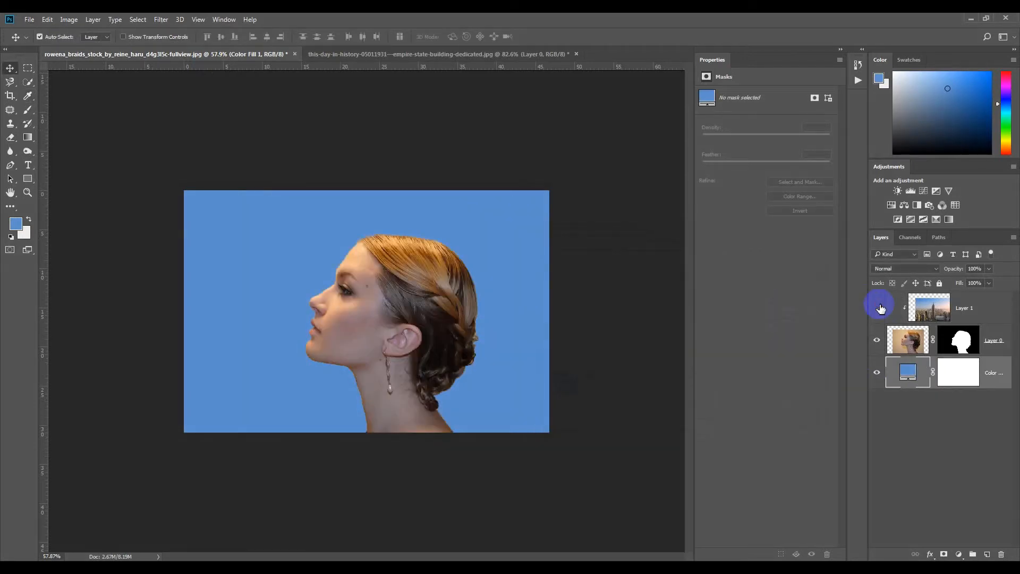
left_click(914, 346)
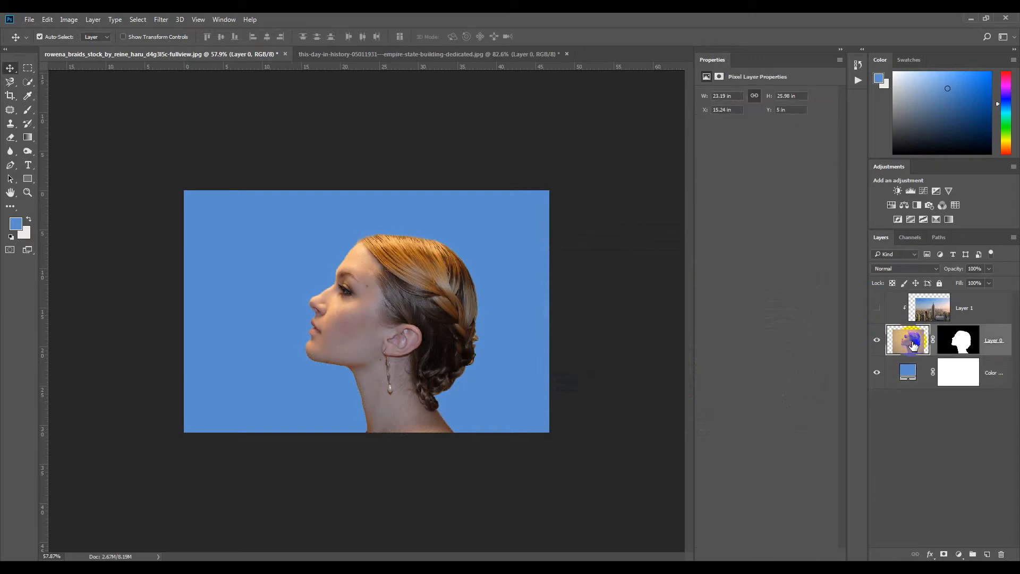
left_click(68, 20)
mouse_move(181, 50)
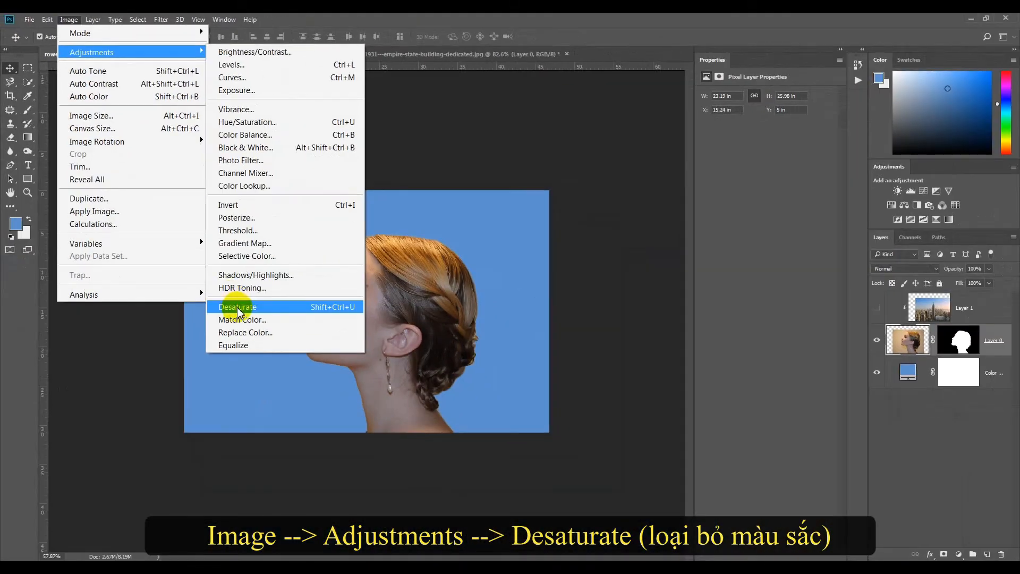
left_click(237, 307)
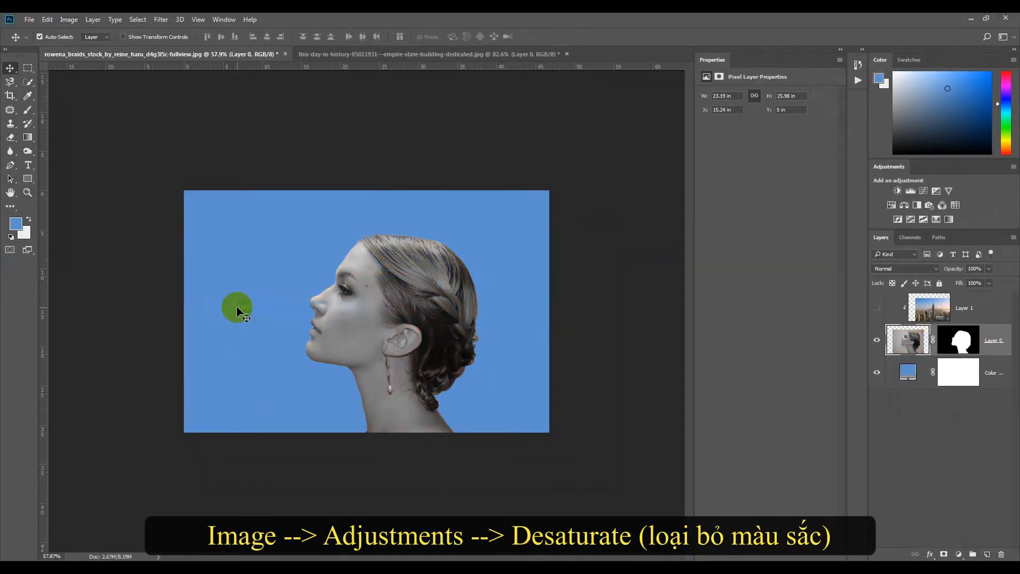
left_click(877, 308)
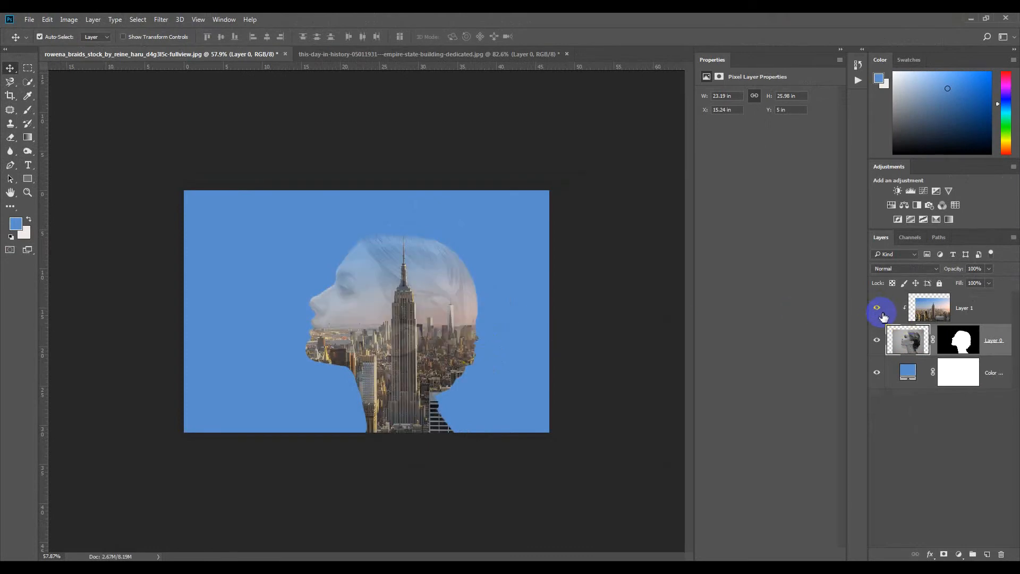
Step: Raise the skyline layer's opacity to 100% and add a white layer mask to it
left_click(948, 308)
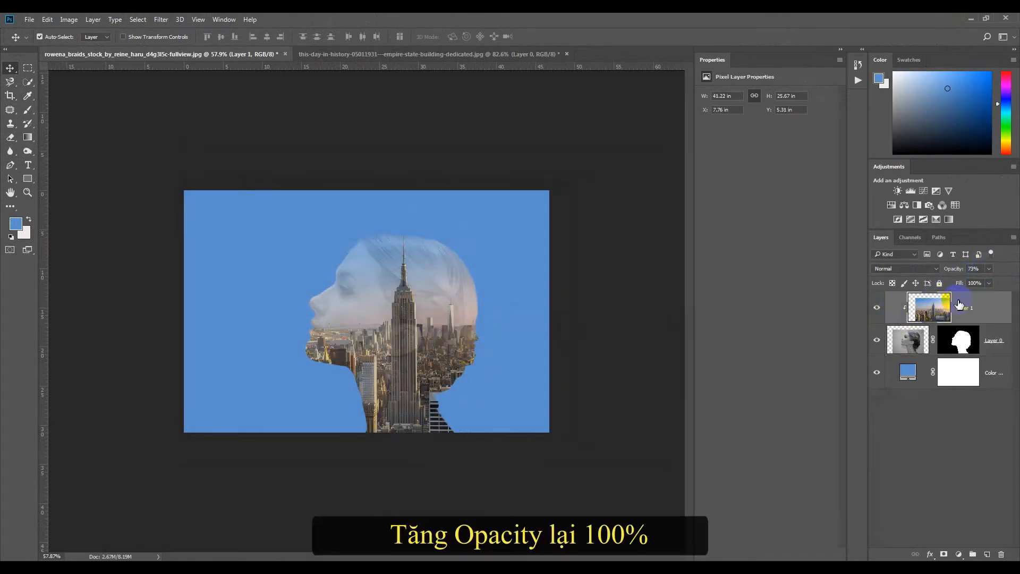
left_click_drag(990, 282, 1009, 298)
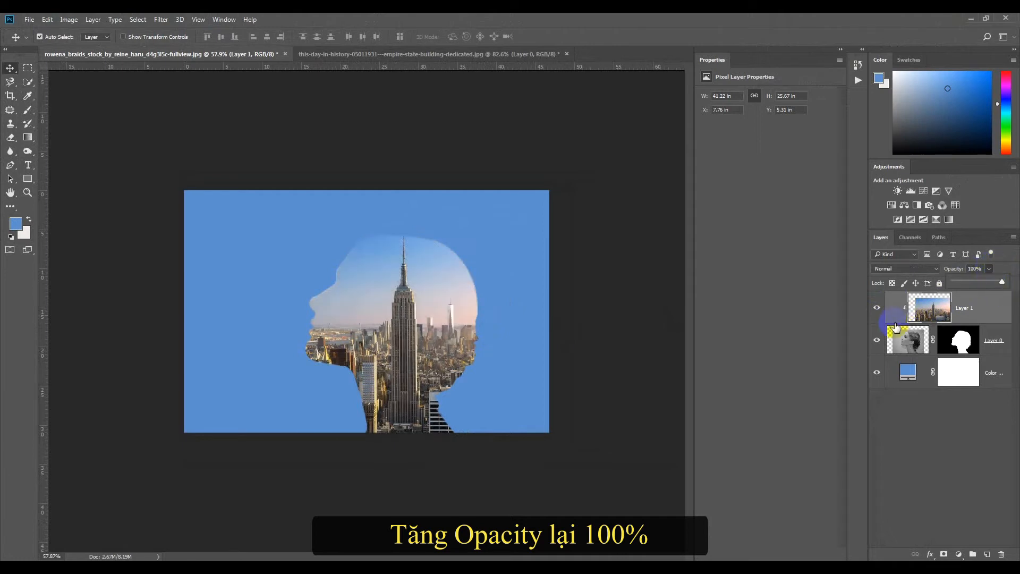
left_click(944, 555)
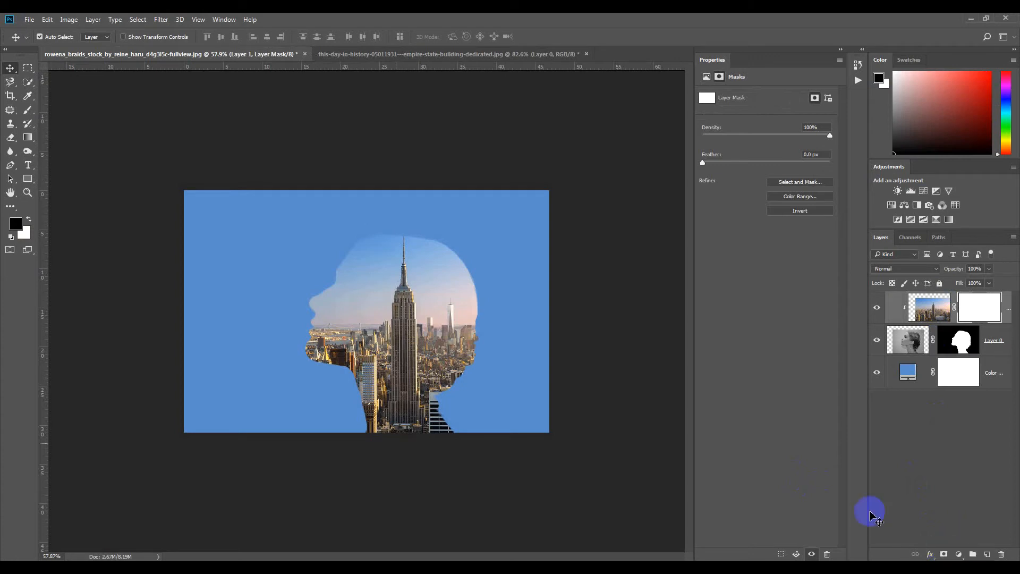
Step: Paint black over the face on the skyline mask with a 400 px Soft Round brush at 50% flow, and set the layer's blend mode to Lighten
left_click(29, 110)
left_click(55, 41)
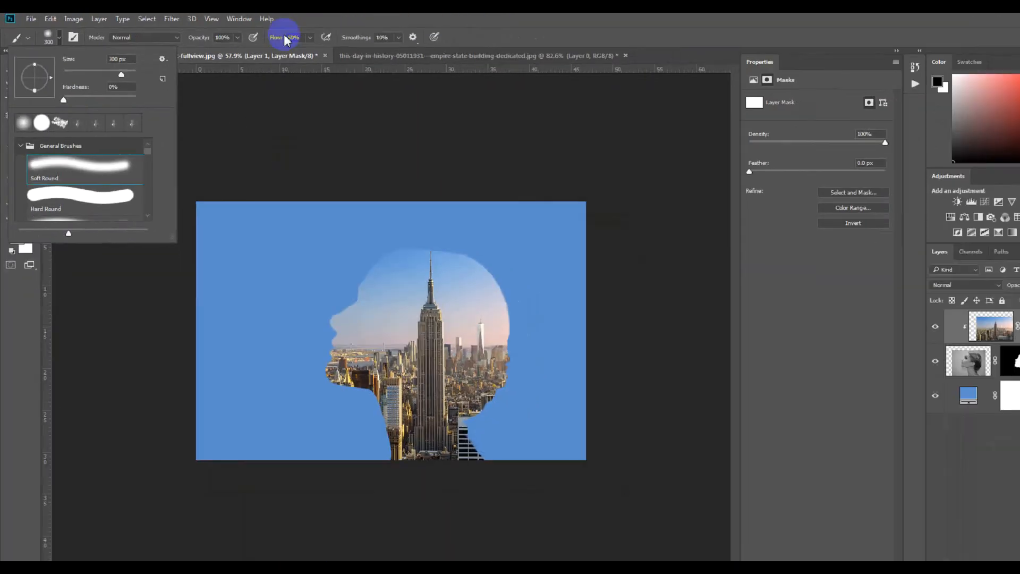
left_click(581, 50)
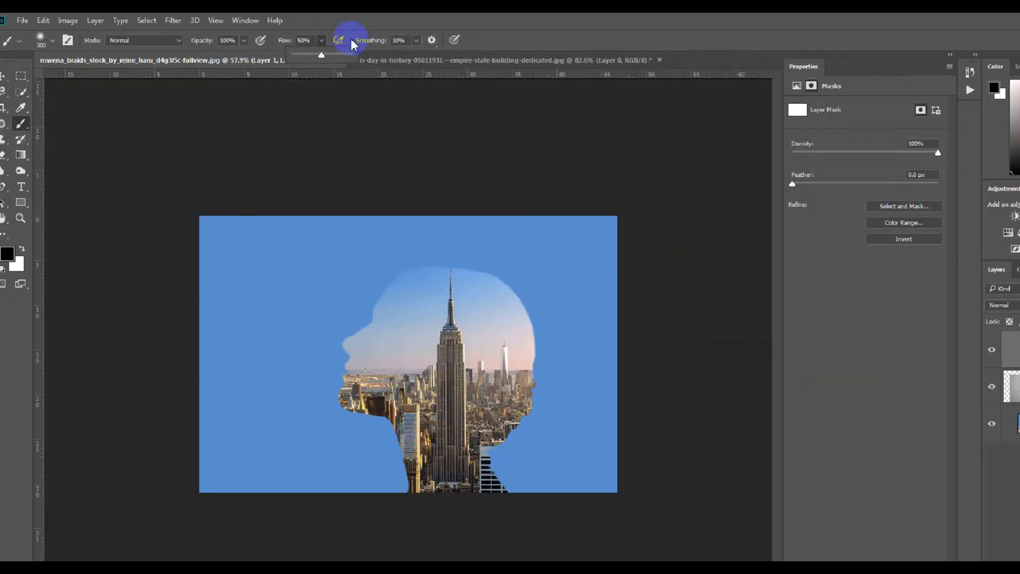
left_click(815, 52)
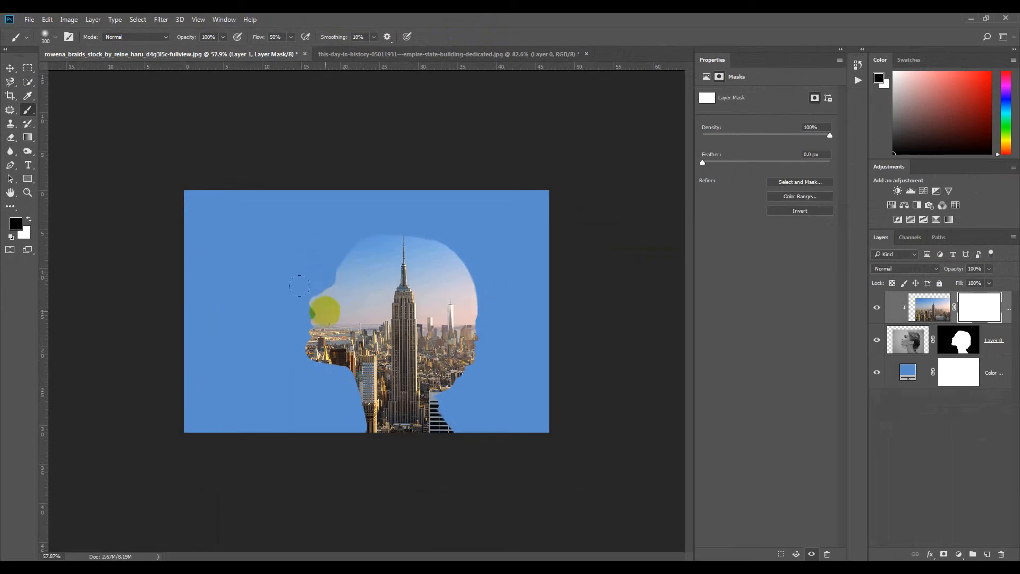
key("bracketleft")
mouse_move(321, 316)
left_mouse_down()
mouse_move(304, 298)
mouse_move(330, 278)
mouse_move(324, 266)
mouse_move(300, 299)
left_mouse_up()
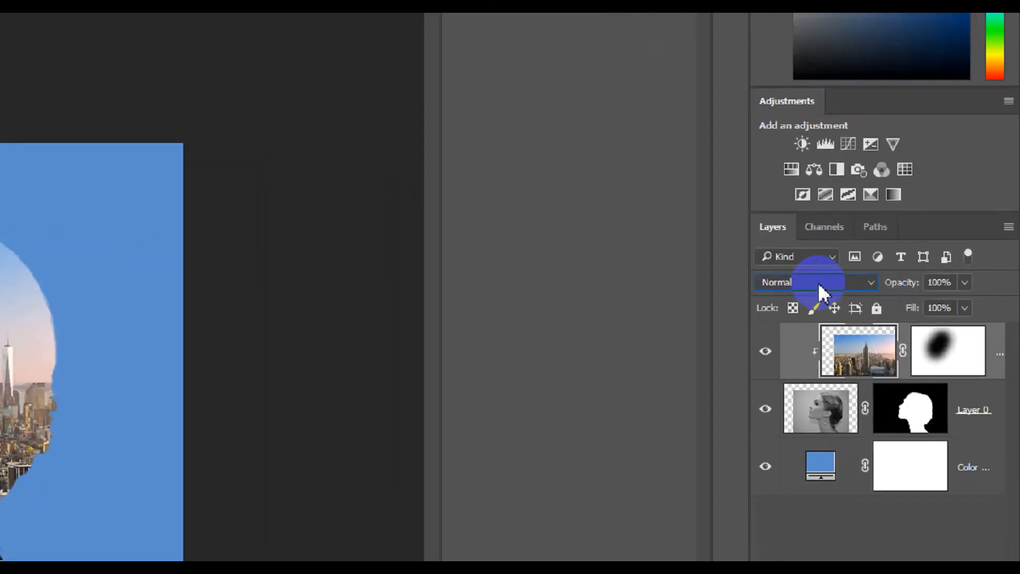
left_click(906, 268)
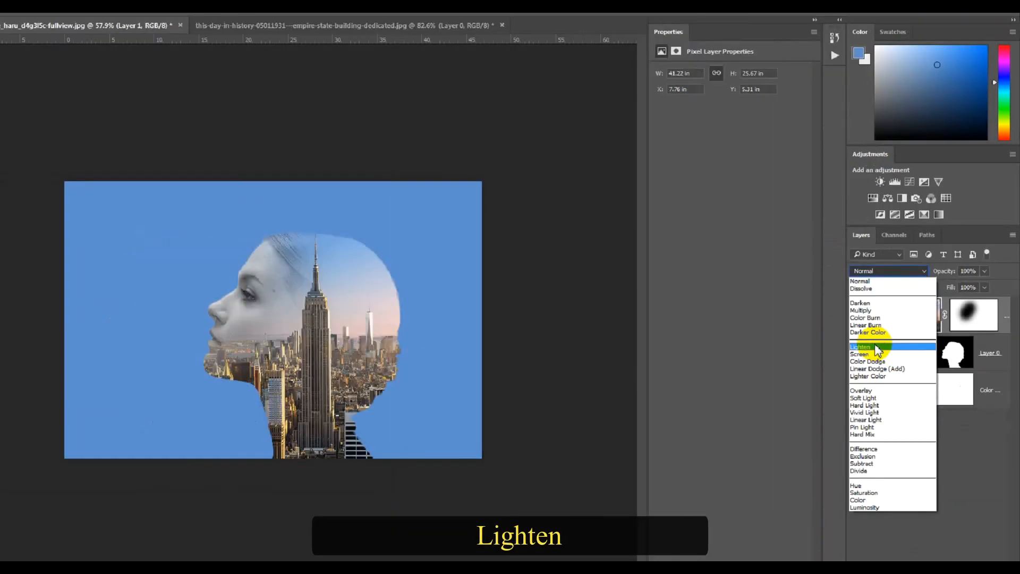
left_click(877, 349)
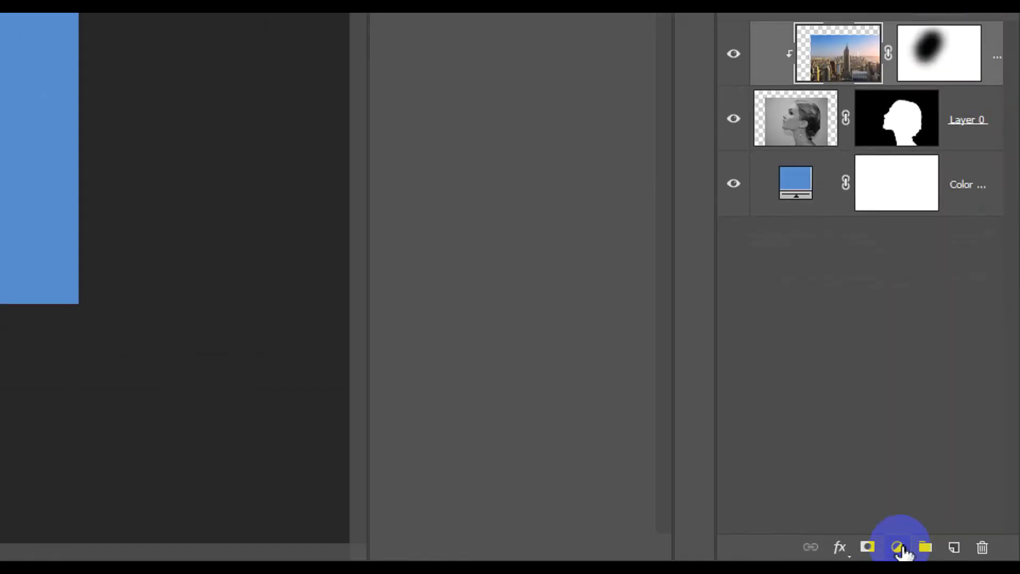
Step: Add a Gradient Map adjustment layer above the skyline with the Cyanotype preset and set its opacity to 90%
left_click(900, 548)
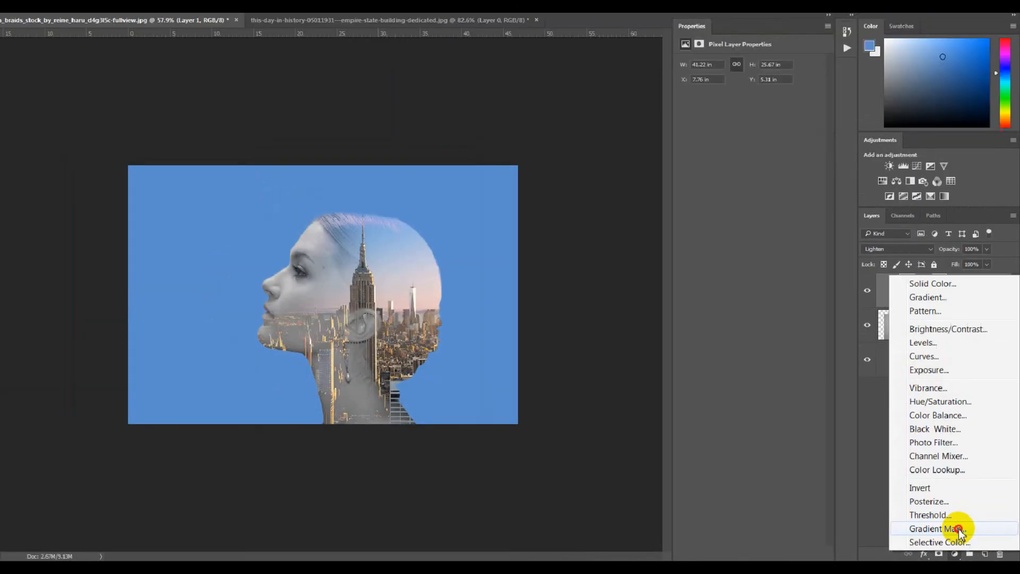
left_click(944, 523)
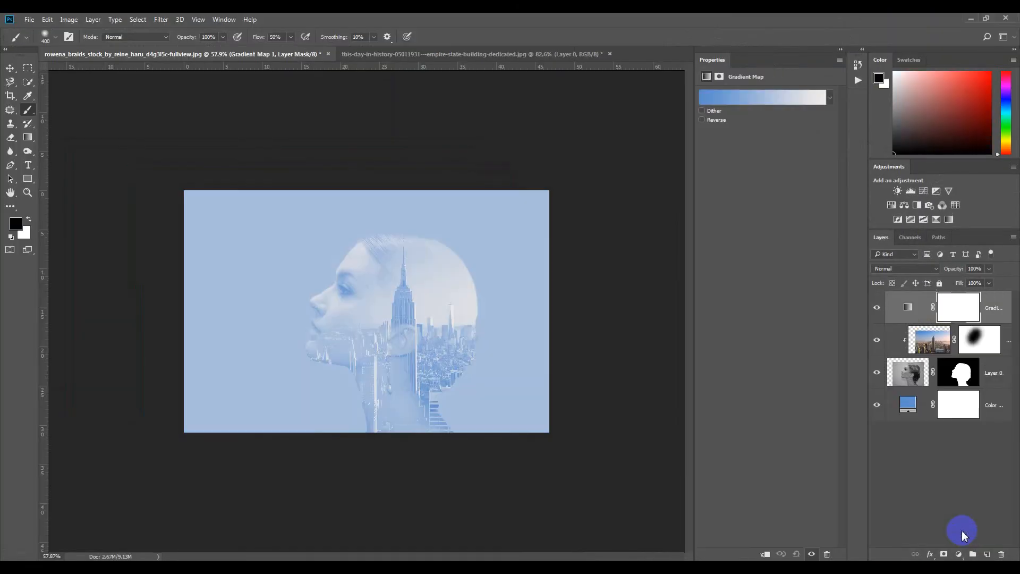
left_click(909, 308)
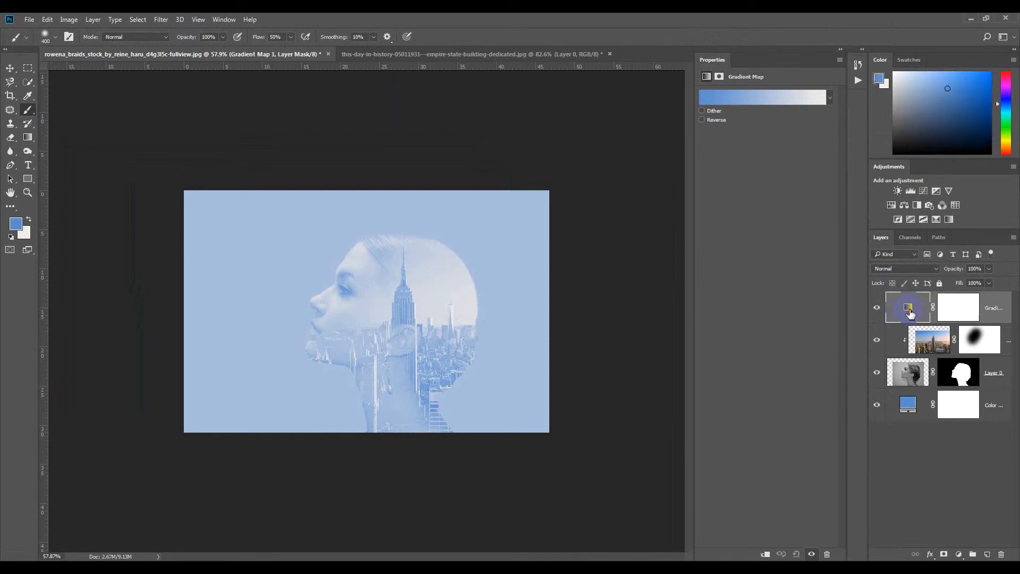
left_click(755, 97)
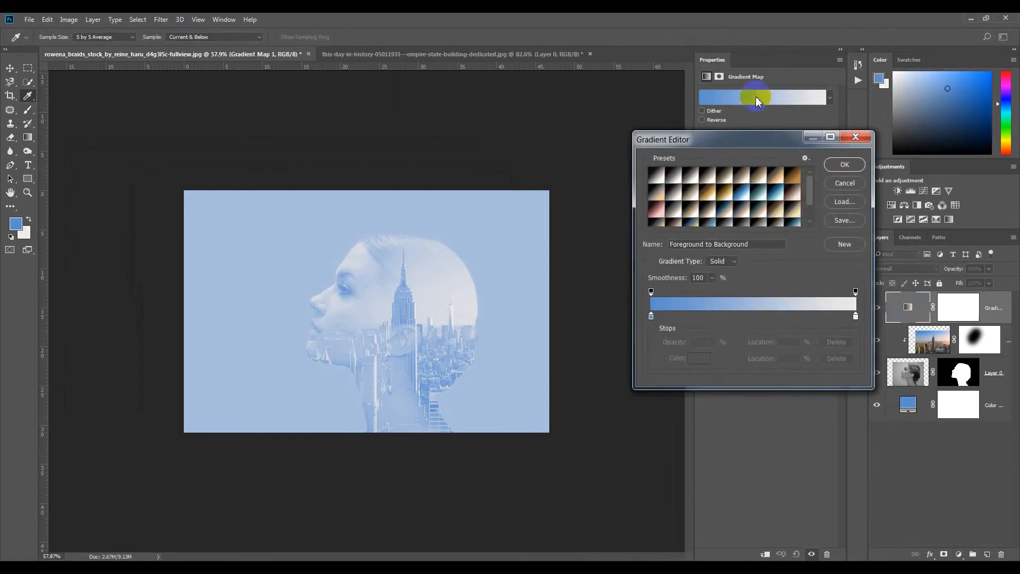
left_click(775, 193)
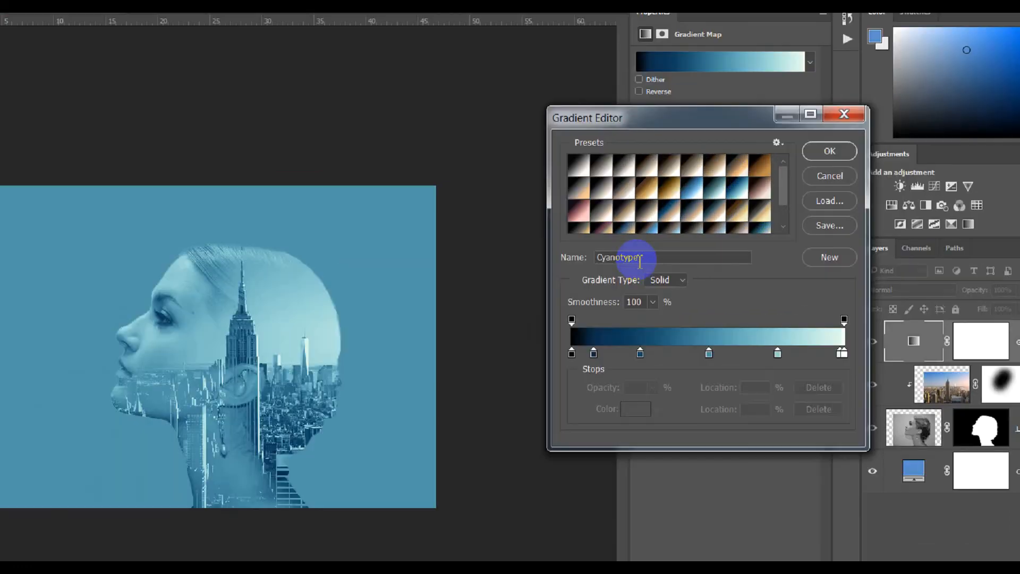
double_click(614, 259)
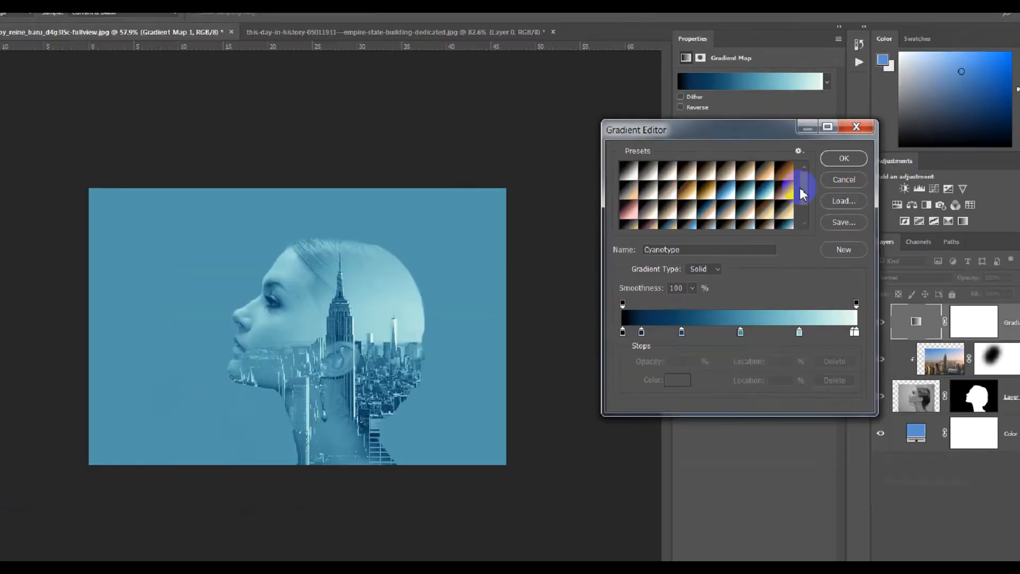
left_click(846, 126)
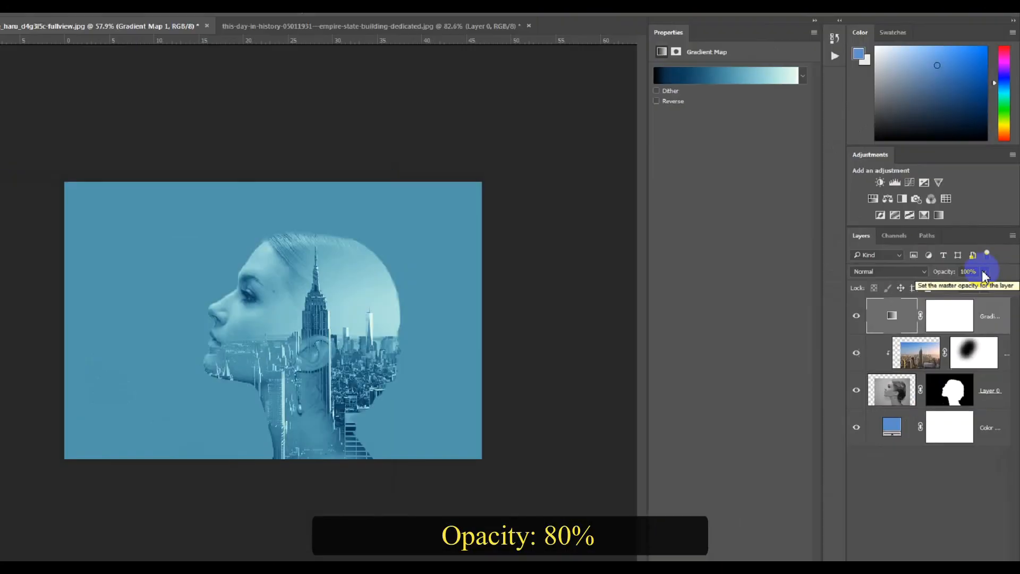
mouse_move(989, 271)
left_mouse_down()
mouse_move(980, 284)
mouse_move(988, 287)
left_mouse_up()
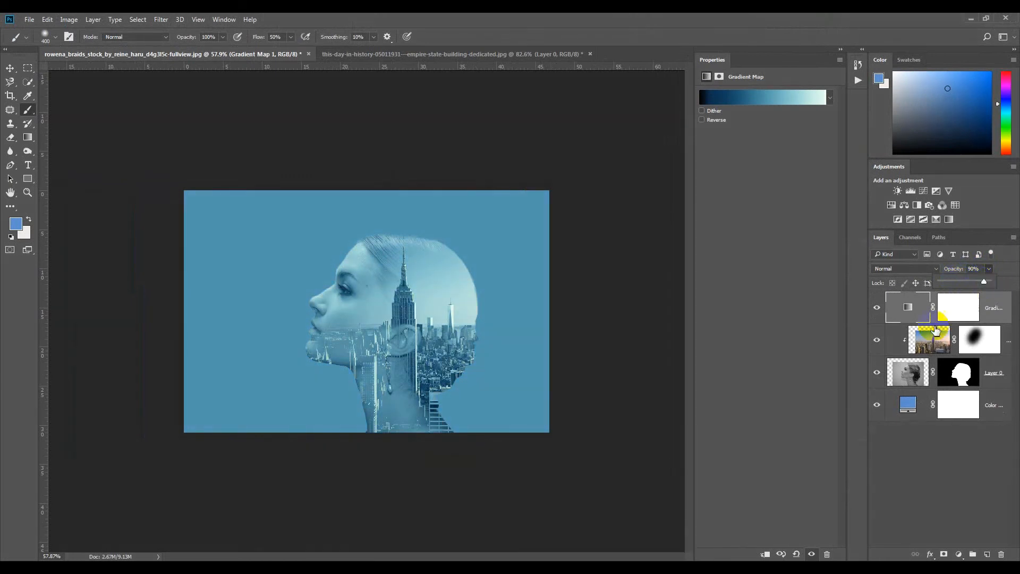
left_click(934, 429)
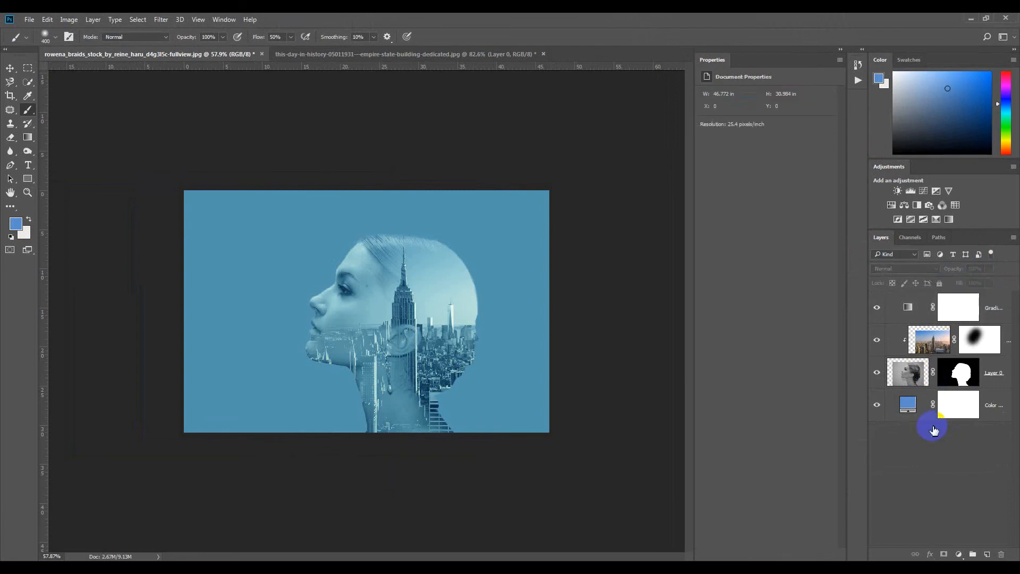
Step: Change the background Solid Color fill layer to the light grey-blue ccd4df
double_click(909, 404)
left_click_drag(658, 283, 589, 279)
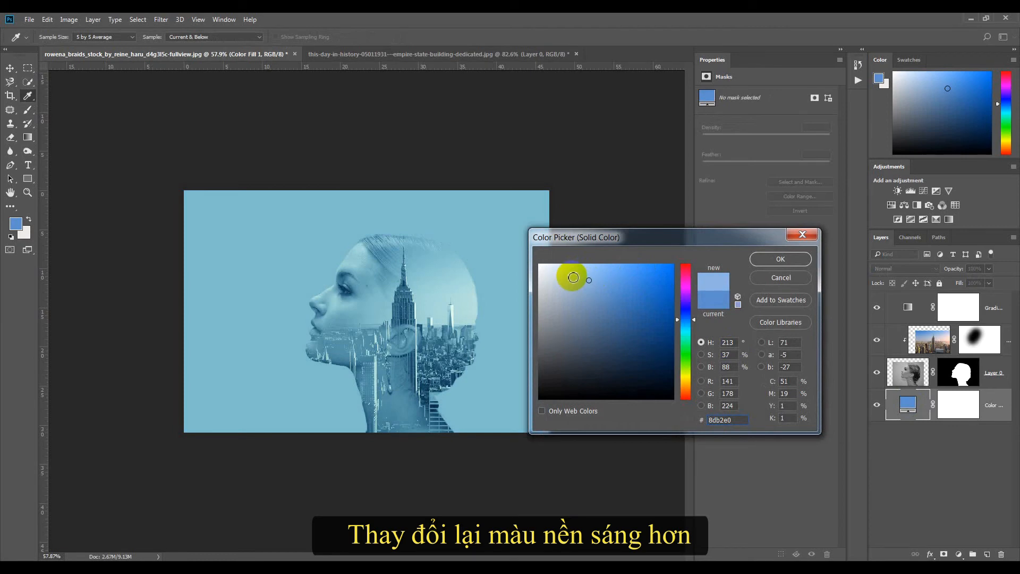
left_click(557, 278)
left_click_drag(544, 269, 559, 278)
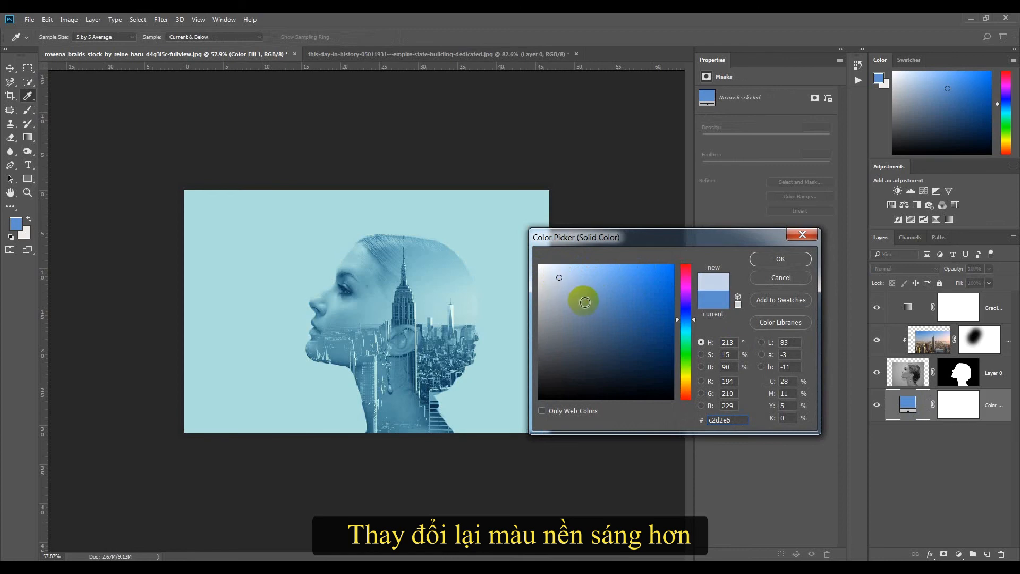
left_click(555, 279)
mouse_move(555, 280)
left_mouse_down()
mouse_move(547, 272)
mouse_move(550, 284)
left_mouse_up()
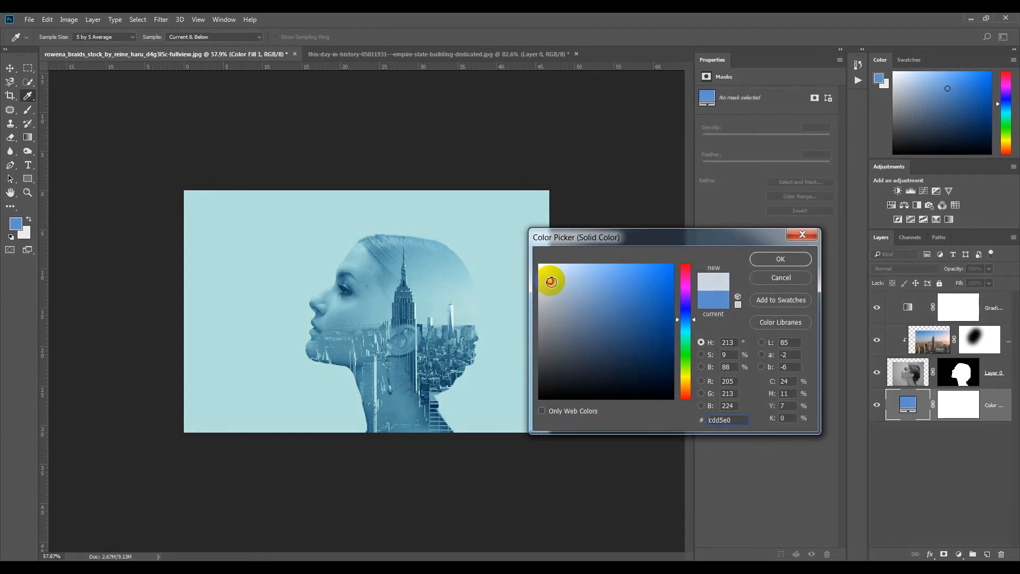
left_click(741, 418)
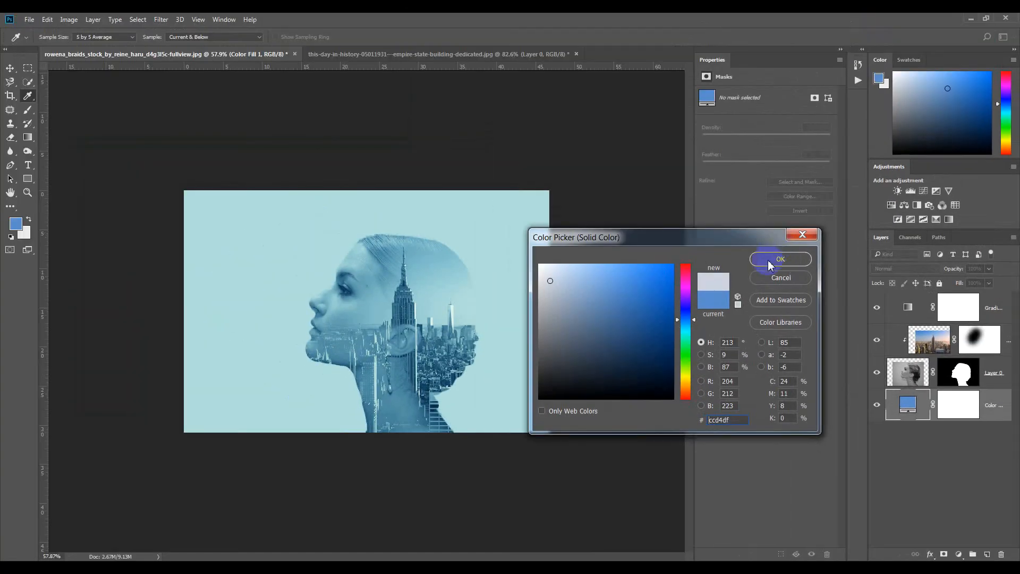
left_click(768, 260)
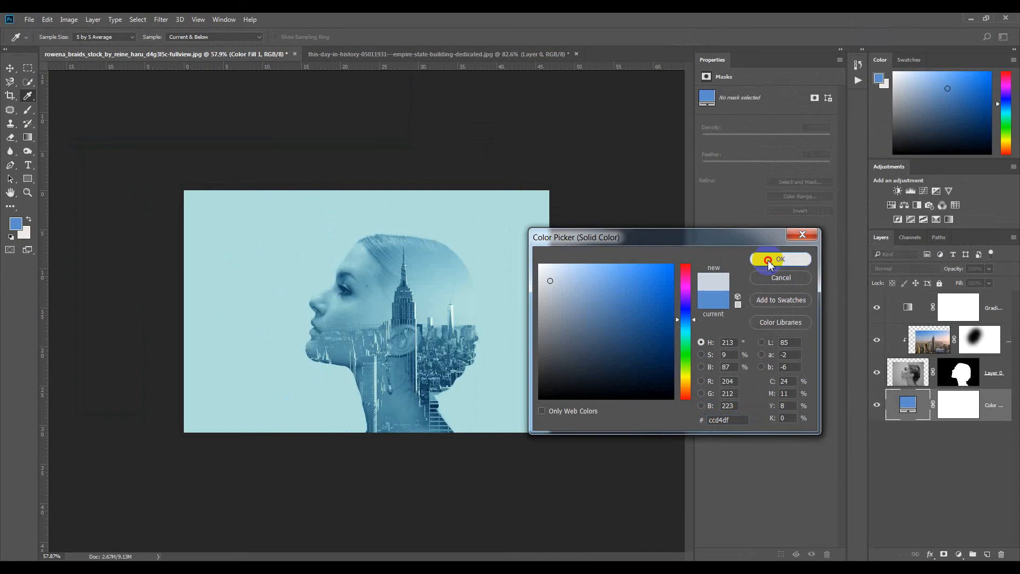